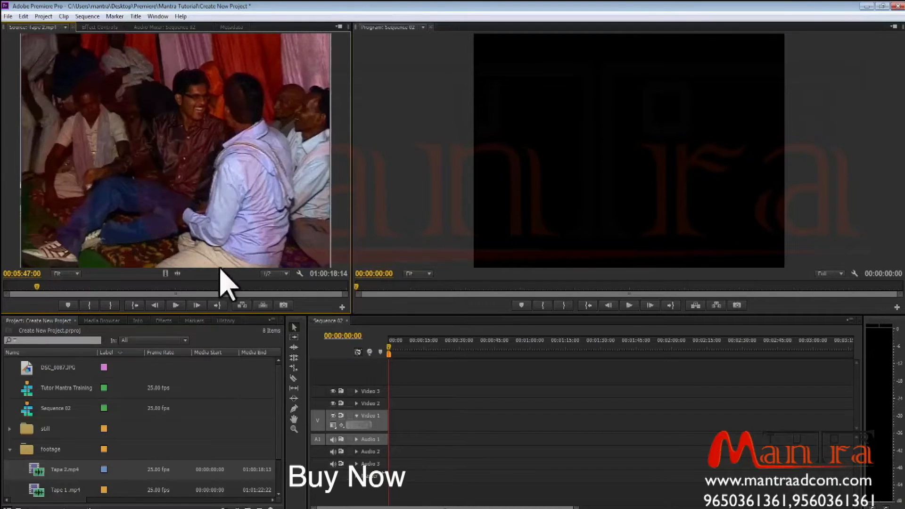
Expand the still bin and open DSC_0084.JPG and DSC_0041.JPG in the Source Monitor.
{"action": "left_click", "coordinate": [10, 428]}
{"action": "double_click", "coordinate": [36, 449]}
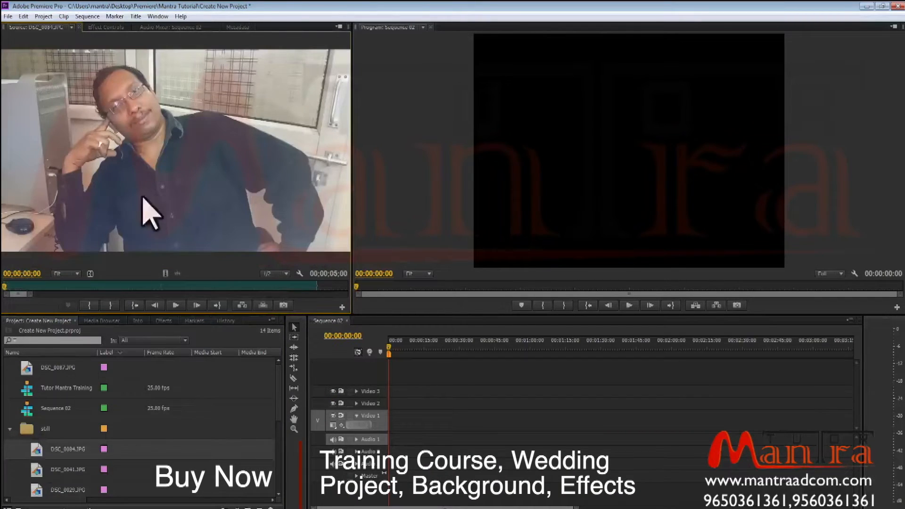
{"action": "double_click", "coordinate": [37, 474]}
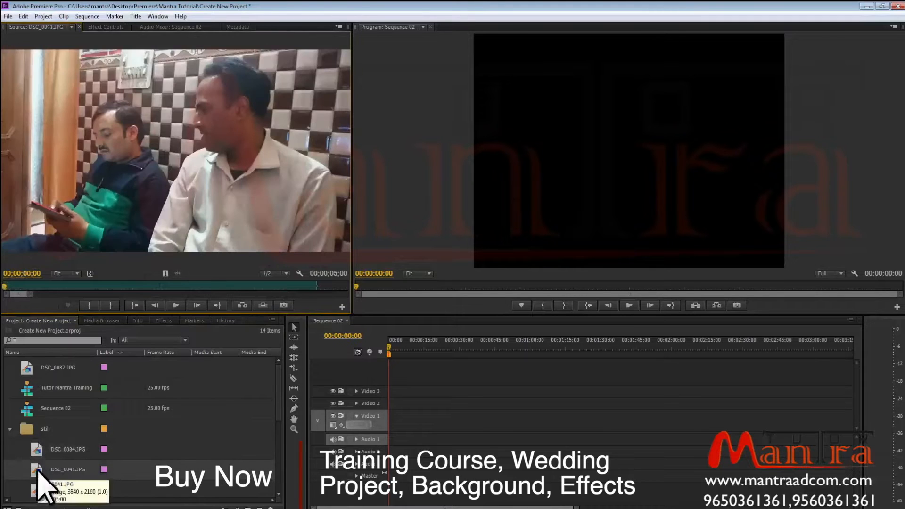
Open Tape 2.mp4 from the footage bin in the Source Monitor and scrub its playhead.
{"action": "scroll", "coordinate": [67, 471], "scroll_direction": "down", "scroll_amount": 3}
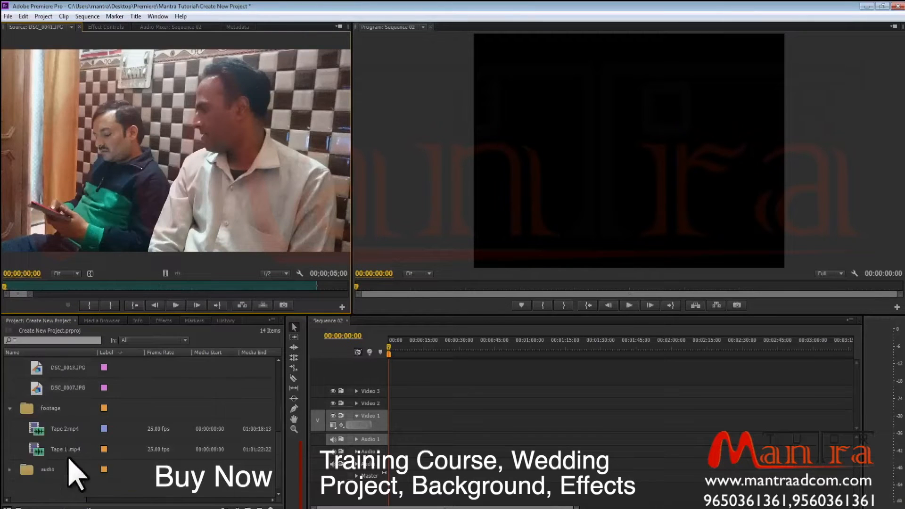
{"action": "double_click", "coordinate": [36, 429]}
{"action": "left_click_drag", "start_coordinate": [46, 286], "coordinate": [138, 289]}
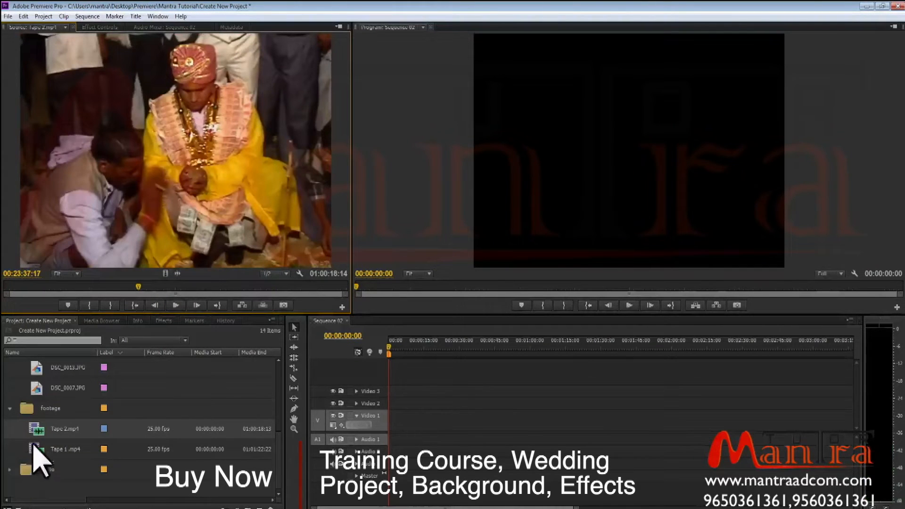
Load Tape 1.mp4, DSC_0007.JPG and DSC_0013.JPG into the Source Monitor by dragging them from the project.
{"action": "left_click_drag", "start_coordinate": [35, 448], "coordinate": [136, 189]}
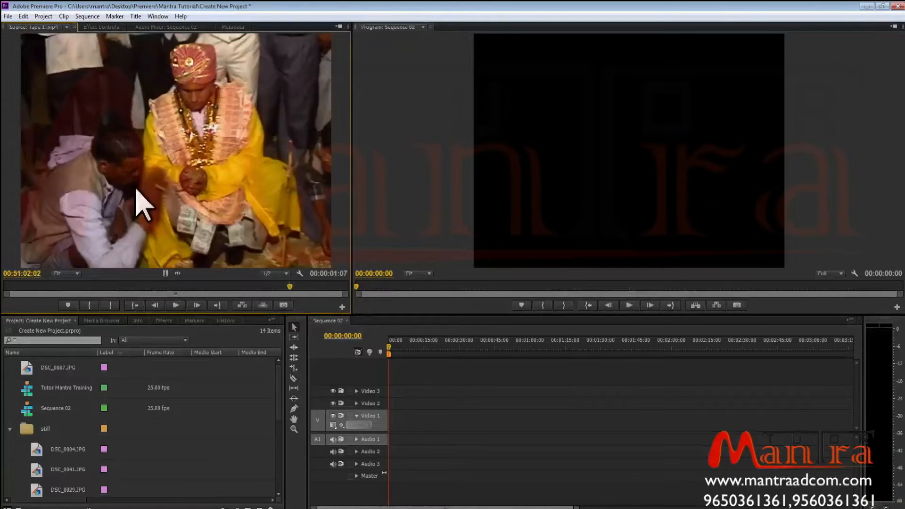
{"action": "left_click_drag", "start_coordinate": [77, 374], "coordinate": [158, 178]}
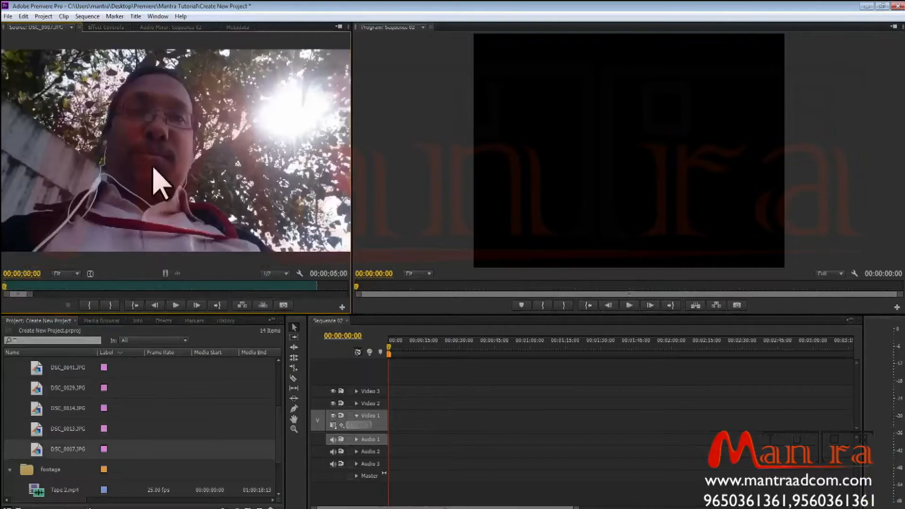
{"action": "left_click_drag", "start_coordinate": [52, 374], "coordinate": [135, 143]}
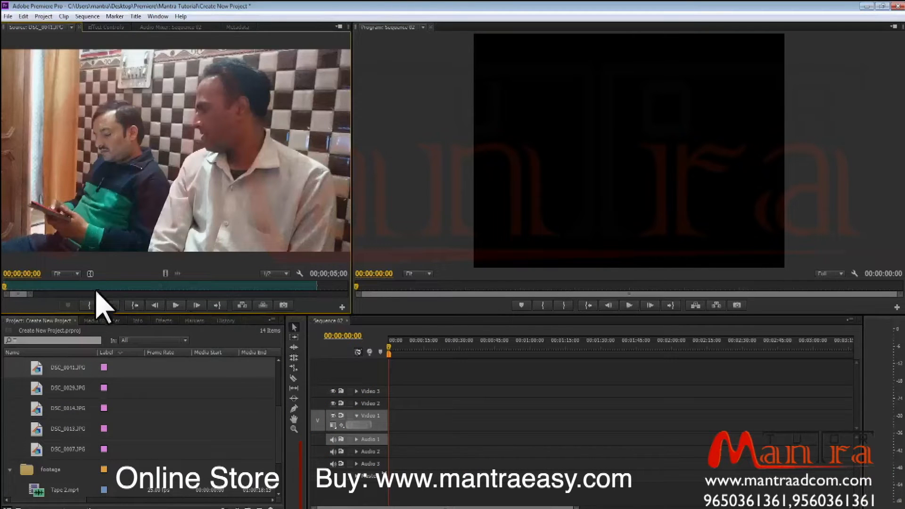
Reopen Tape 2.mp4 in the Source Monitor and scrub its playhead.
{"action": "left_click_drag", "start_coordinate": [7, 285], "coordinate": [185, 289]}
{"action": "scroll", "coordinate": [99, 430], "scroll_direction": "up", "scroll_amount": 3}
{"action": "scroll", "coordinate": [73, 435], "scroll_direction": "down", "scroll_amount": 3}
{"action": "double_click", "coordinate": [35, 490]}
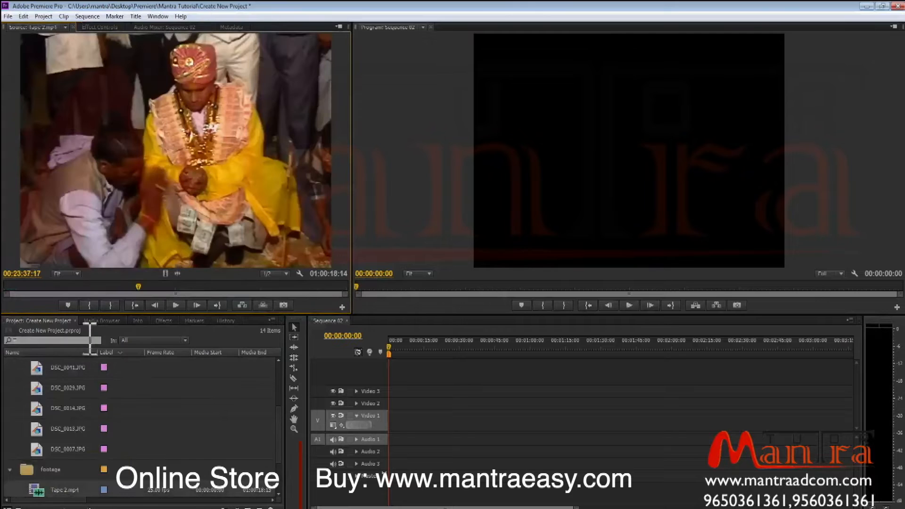
{"action": "left_click_drag", "start_coordinate": [28, 287], "coordinate": [44, 297]}
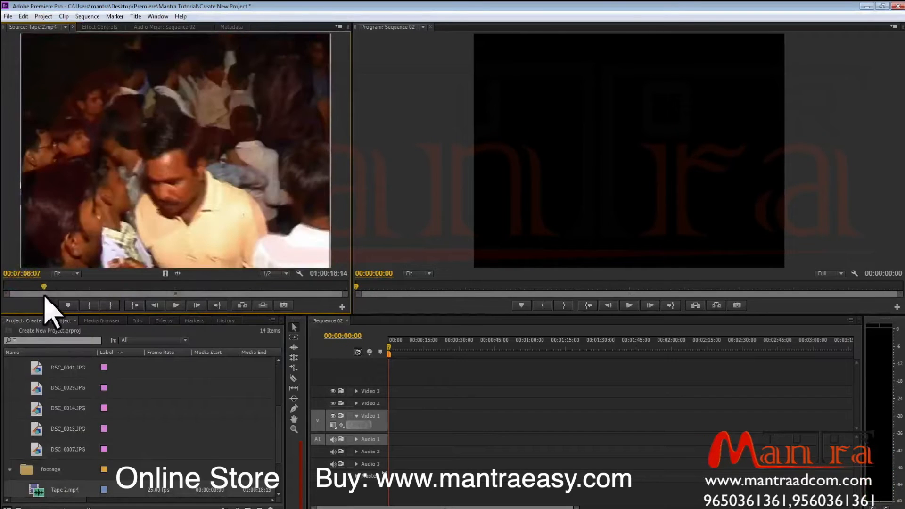
Play, pause and scrub through Tape 2.mp4 in the Source Monitor.
{"action": "left_click", "coordinate": [175, 306]}
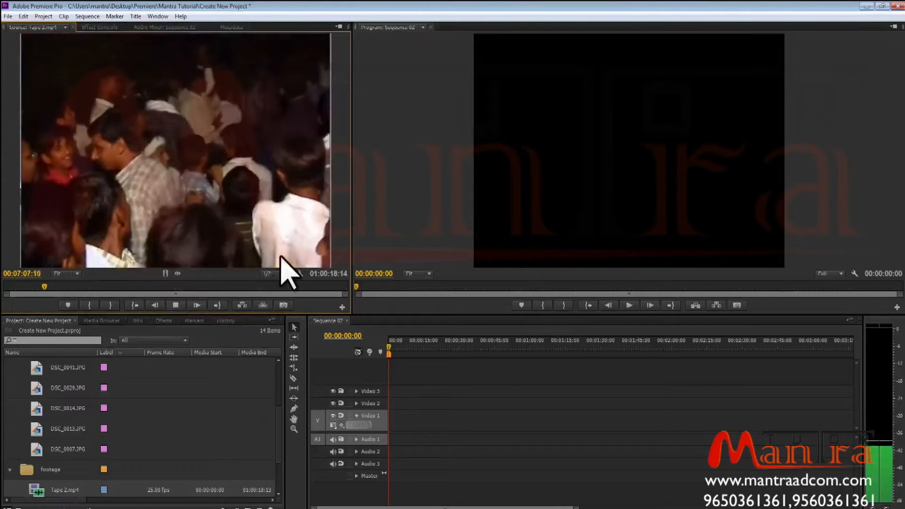
{"action": "key", "text": "space"}
{"action": "key", "text": "space"}
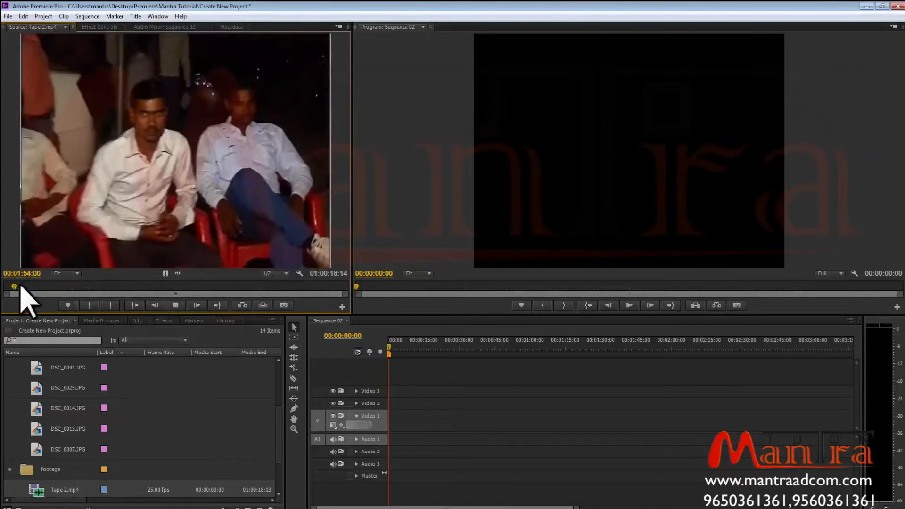
{"action": "key", "text": "space"}
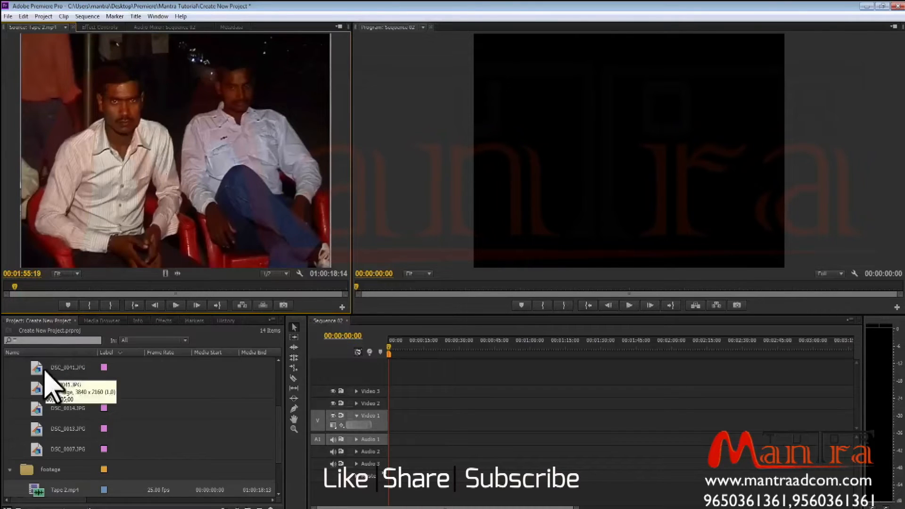
{"action": "scroll", "coordinate": [57, 386], "scroll_direction": "up", "scroll_amount": 2}
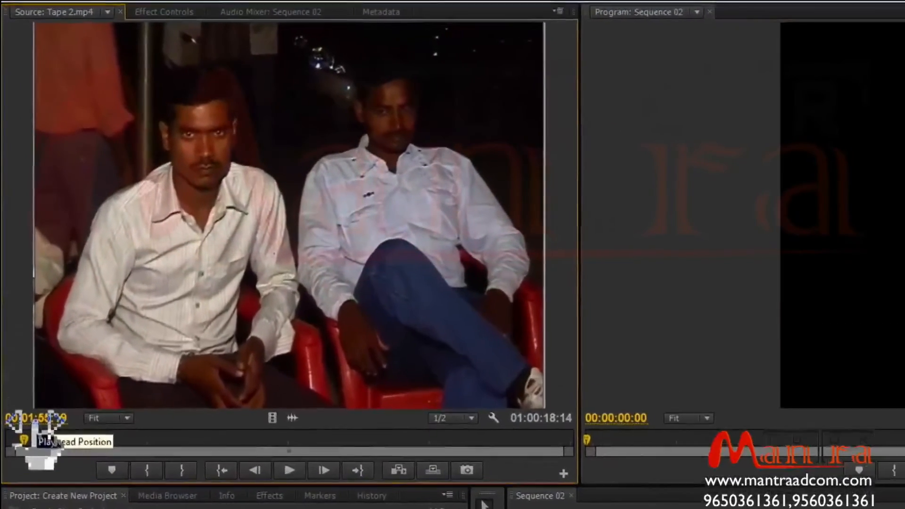
{"action": "left_click_drag", "start_coordinate": [47, 438], "coordinate": [191, 436]}
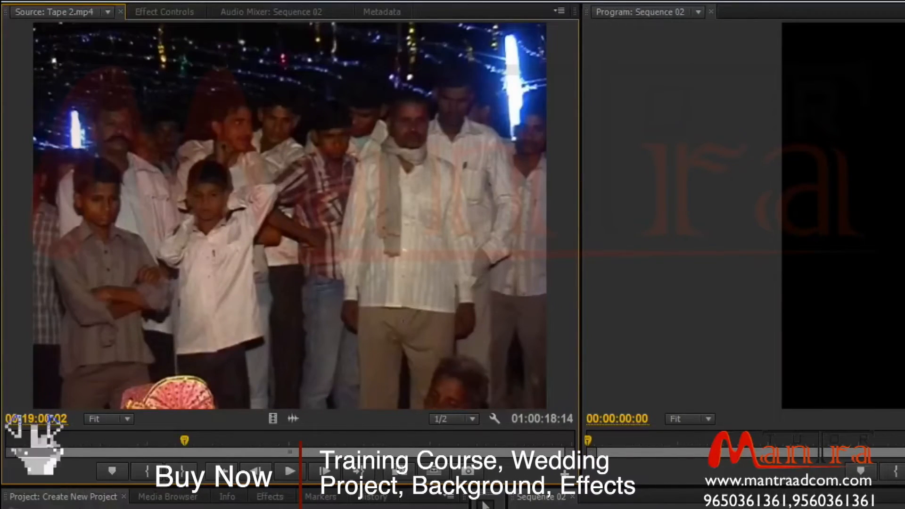
{"action": "mouse_move", "coordinate": [184, 441]}
{"action": "left_mouse_down"}
{"action": "mouse_move", "coordinate": [246, 439]}
{"action": "mouse_move", "coordinate": [175, 442]}
{"action": "left_mouse_up"}
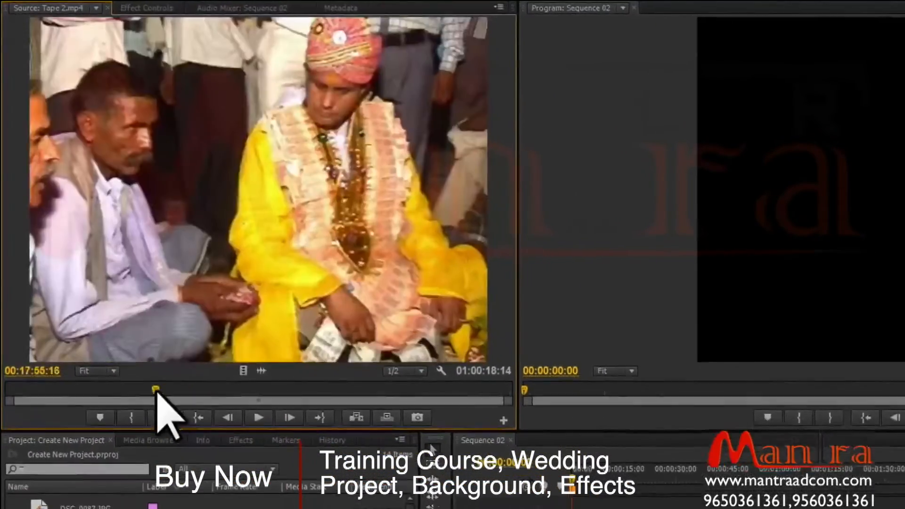
{"action": "left_click_drag", "start_coordinate": [157, 390], "coordinate": [137, 389]}
Cycle the Source Monitor zoom level through 50%, 100%, 150% and 400%, and set it back to Fit.
{"action": "left_click", "coordinate": [113, 371]}
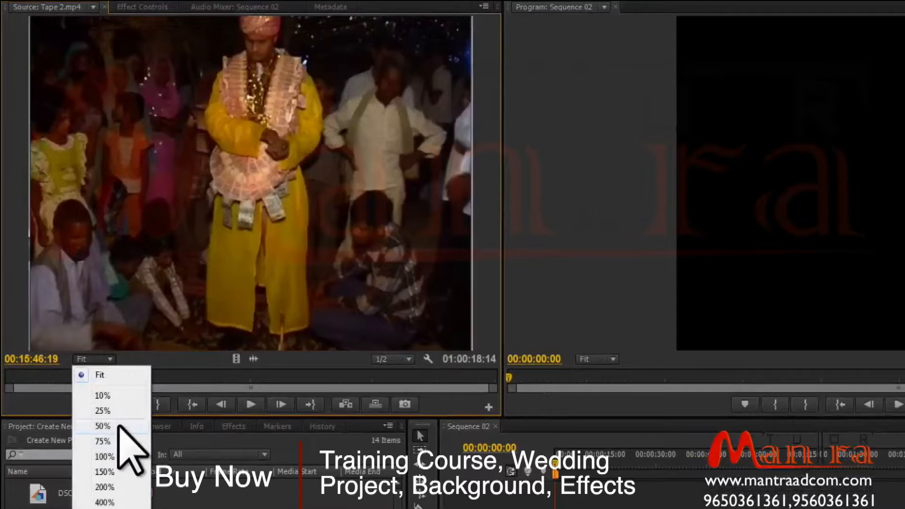
{"action": "left_click", "coordinate": [103, 426]}
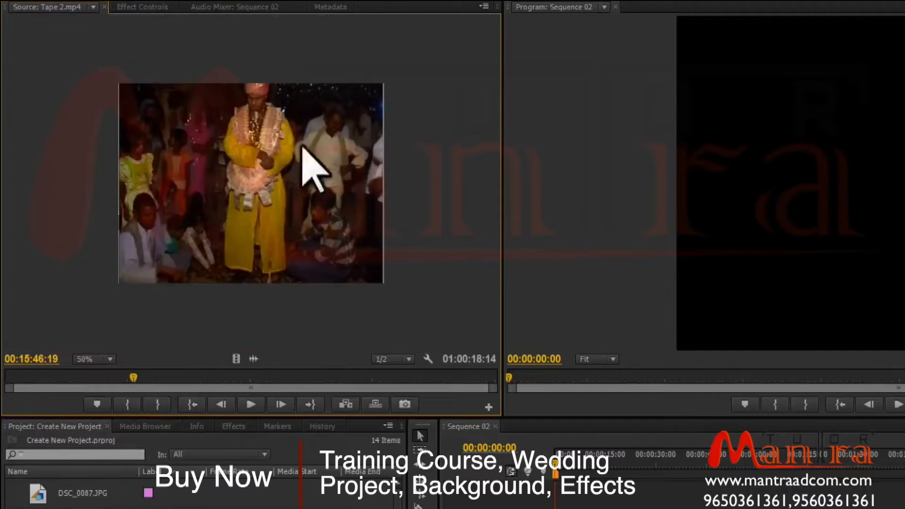
{"action": "left_click", "coordinate": [110, 360]}
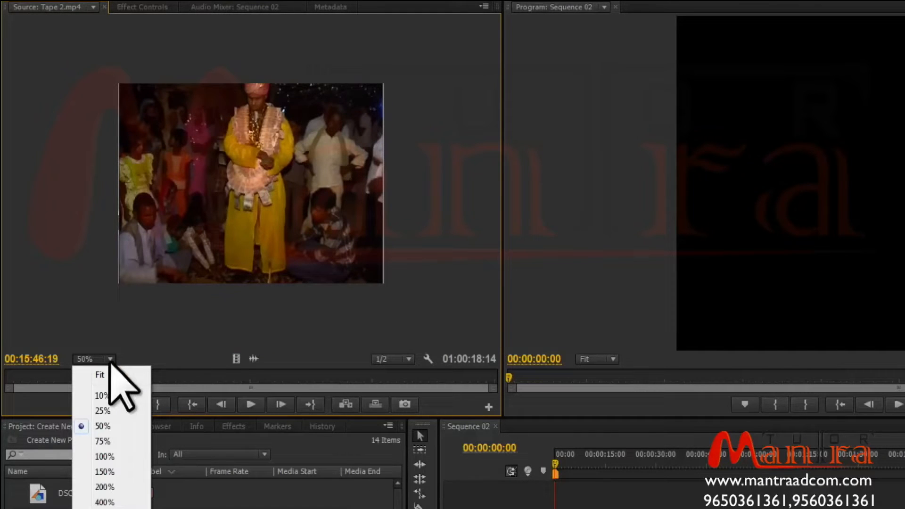
{"action": "left_click", "coordinate": [104, 456]}
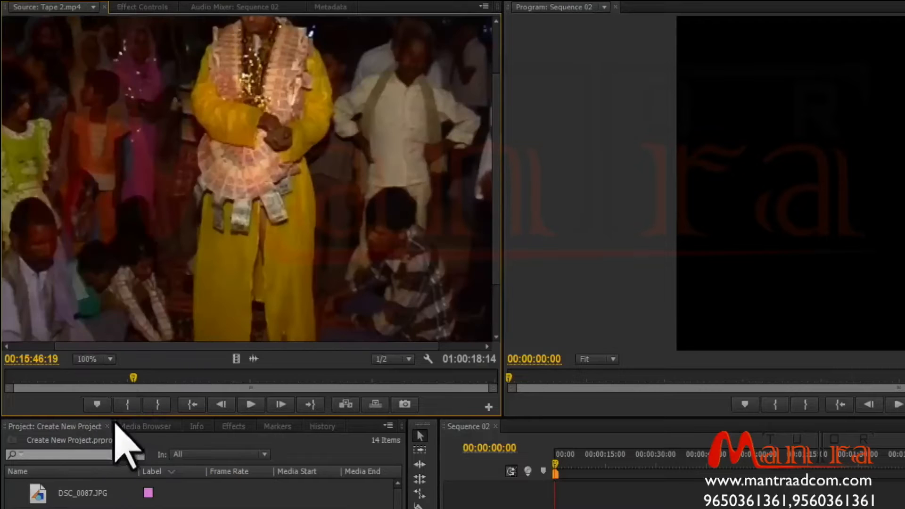
{"action": "left_click", "coordinate": [107, 359]}
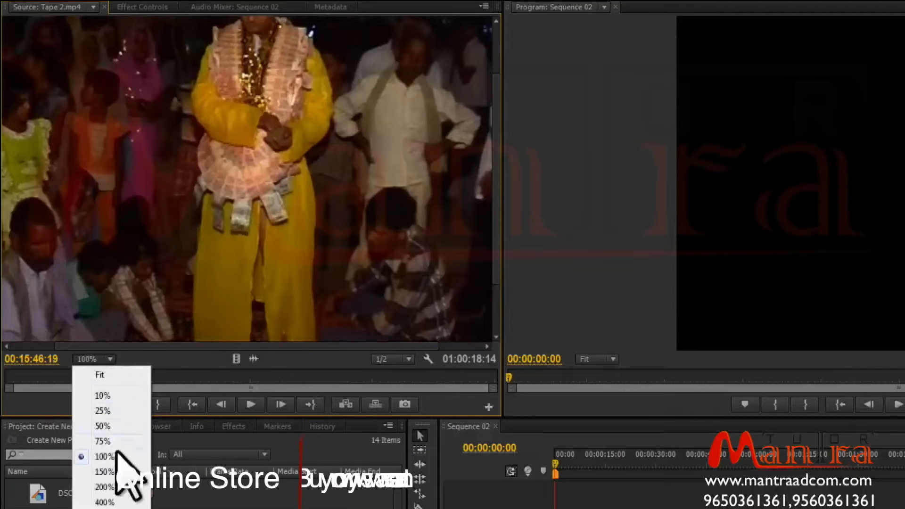
{"action": "left_click", "coordinate": [129, 470]}
{"action": "left_click", "coordinate": [108, 359]}
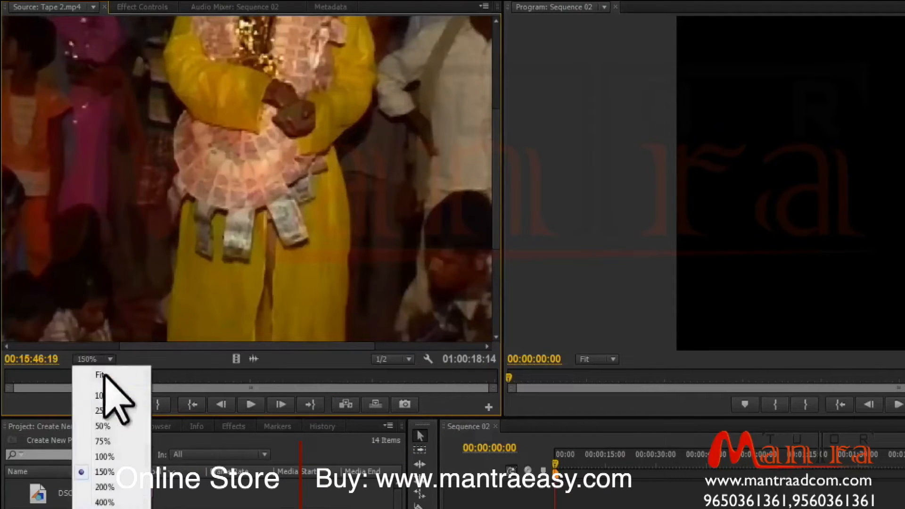
{"action": "left_click", "coordinate": [111, 503]}
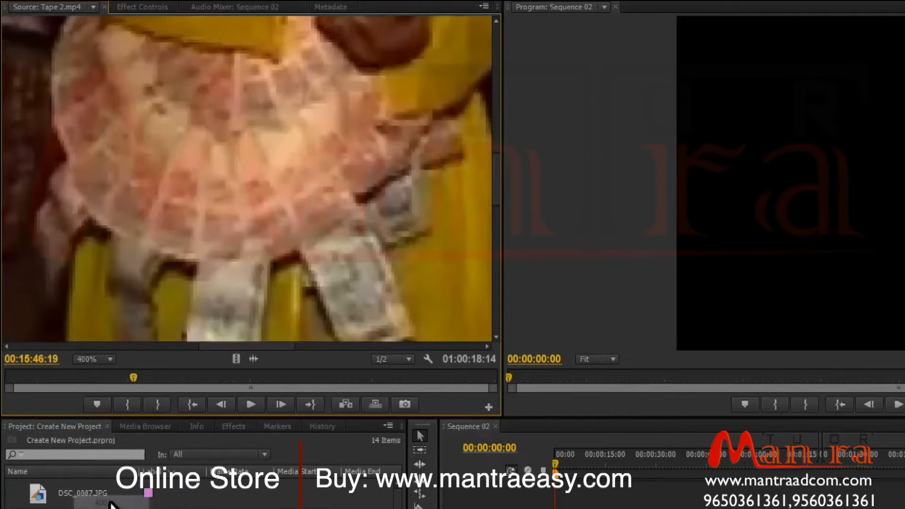
{"action": "left_click", "coordinate": [109, 359]}
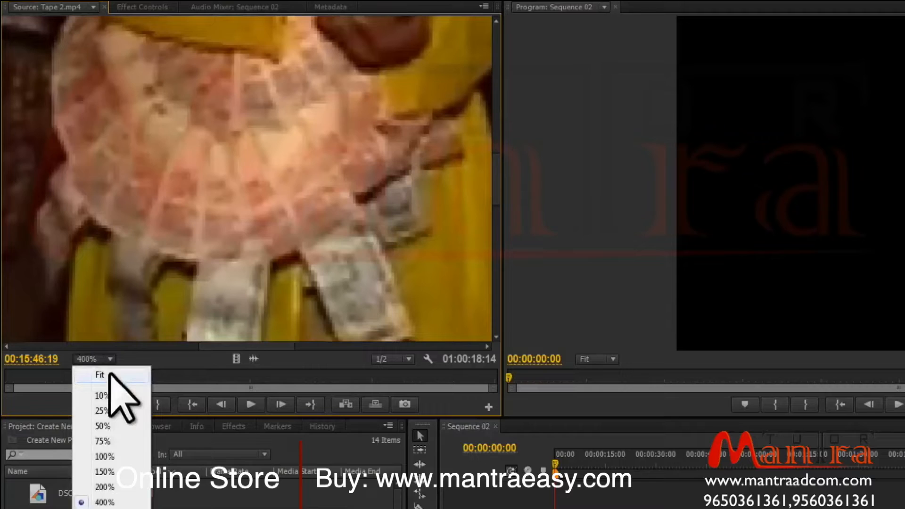
{"action": "left_click", "coordinate": [113, 376]}
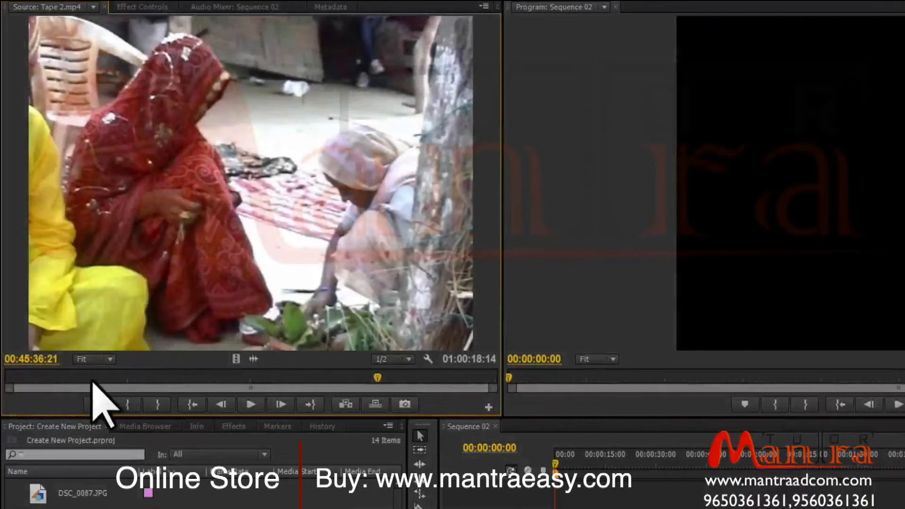
Scrub the Source Monitor playhead and zoom into the time ruler with its zoom bar.
{"action": "left_click", "coordinate": [39, 379]}
{"action": "left_click_drag", "start_coordinate": [39, 380], "coordinate": [89, 378]}
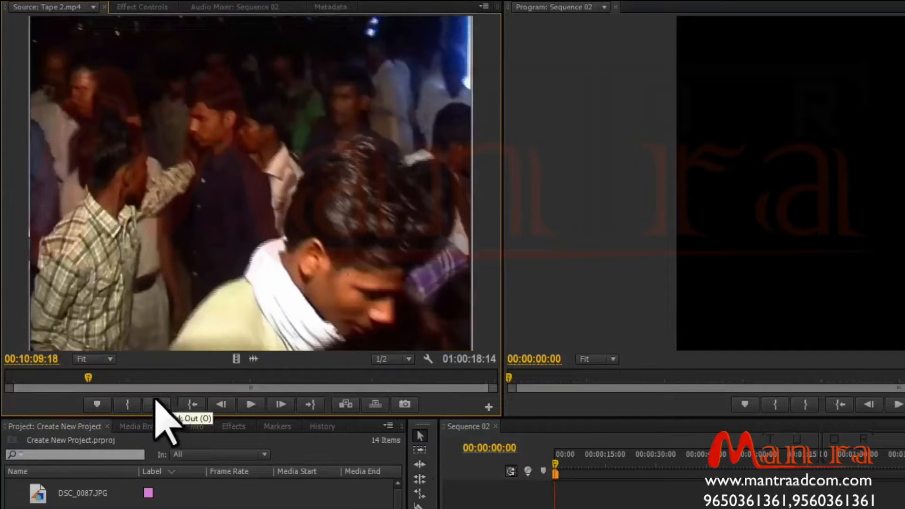
{"action": "left_click_drag", "start_coordinate": [88, 378], "coordinate": [138, 382]}
{"action": "left_click_drag", "start_coordinate": [421, 401], "coordinate": [260, 379]}
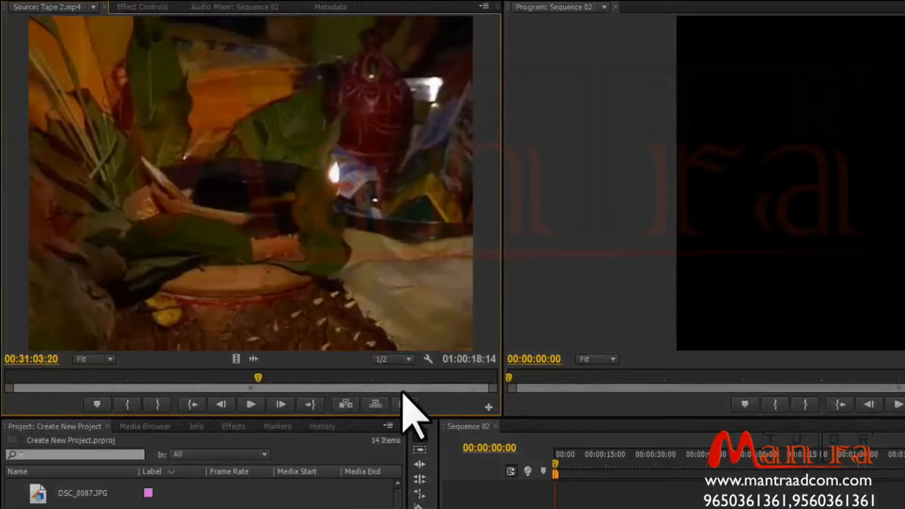
{"action": "left_click_drag", "start_coordinate": [495, 388], "coordinate": [325, 385]}
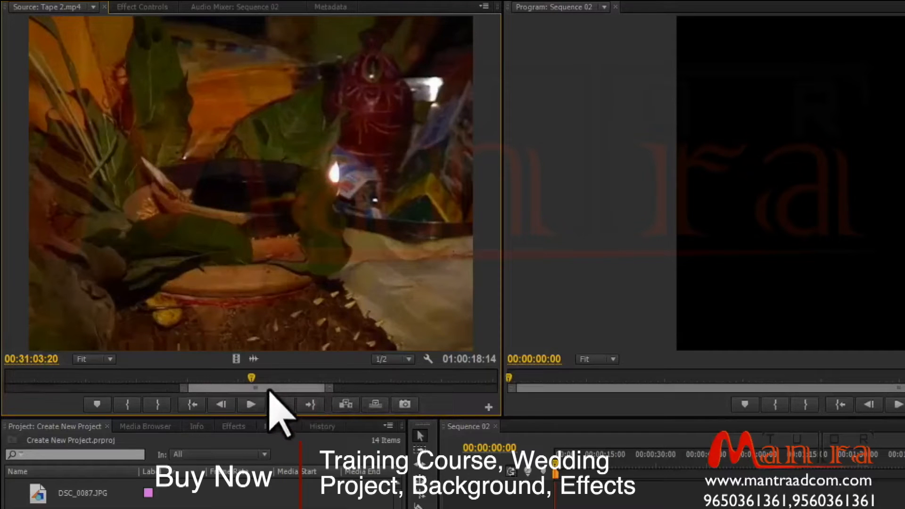
{"action": "left_click_drag", "start_coordinate": [269, 390], "coordinate": [79, 397]}
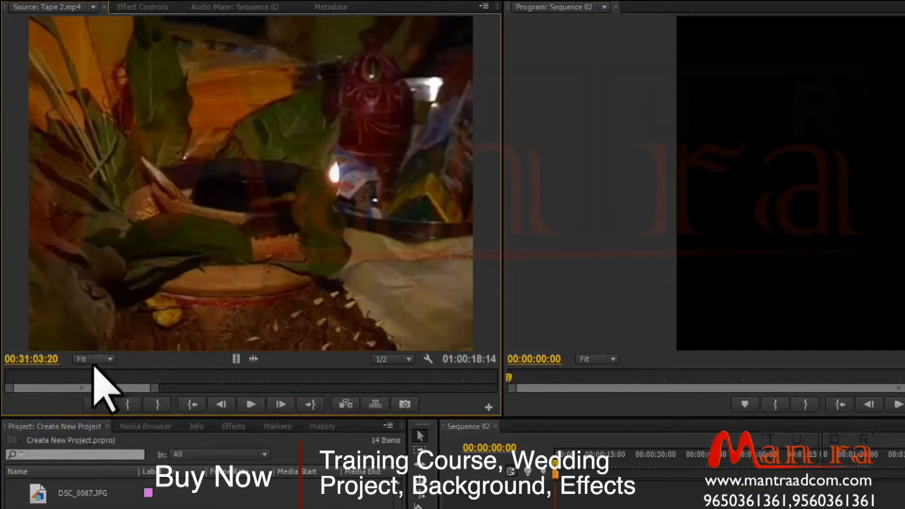
Scrub through Tape 2.mp4 and adjust the visible range of the Source Monitor time ruler.
{"action": "left_click_drag", "start_coordinate": [31, 378], "coordinate": [504, 391]}
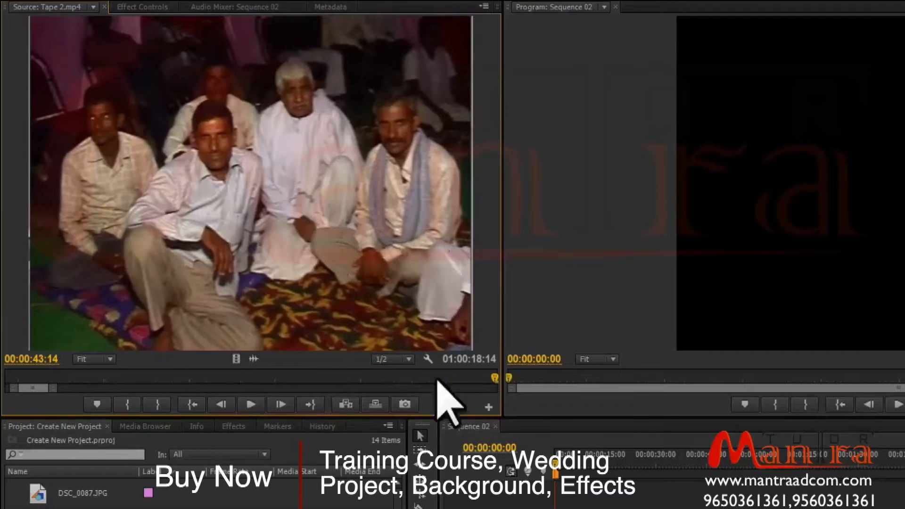
{"action": "left_click_drag", "start_coordinate": [34, 388], "coordinate": [297, 378]}
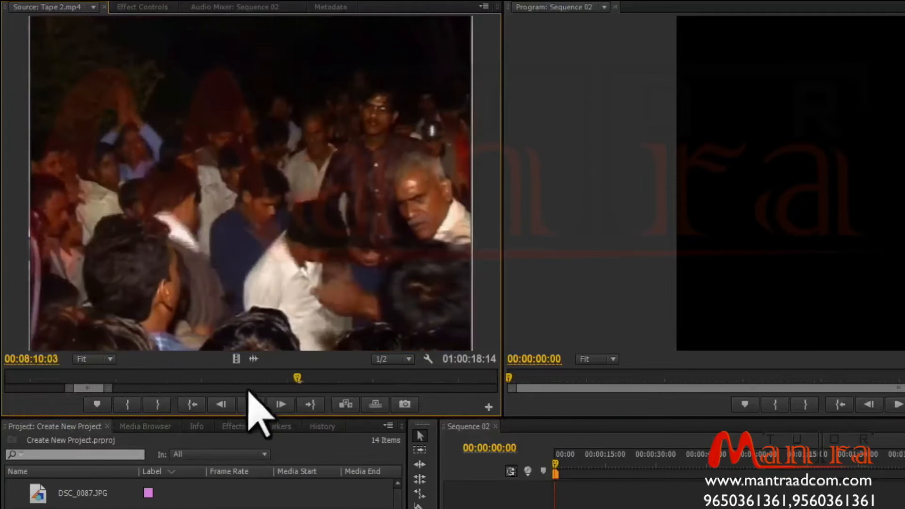
{"action": "left_click_drag", "start_coordinate": [108, 388], "coordinate": [246, 386]}
{"action": "left_click_drag", "start_coordinate": [191, 377], "coordinate": [508, 389]}
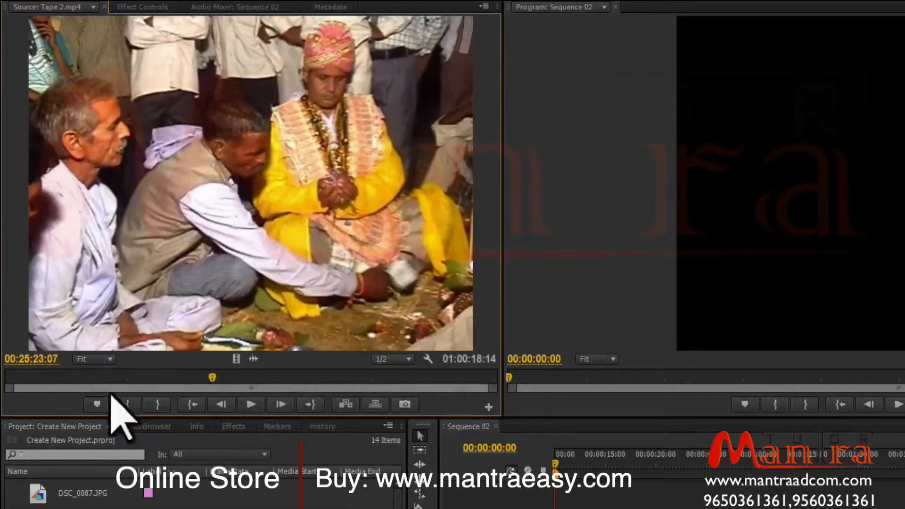
{"action": "left_click", "coordinate": [226, 377]}
{"action": "left_click_drag", "start_coordinate": [229, 378], "coordinate": [266, 378]}
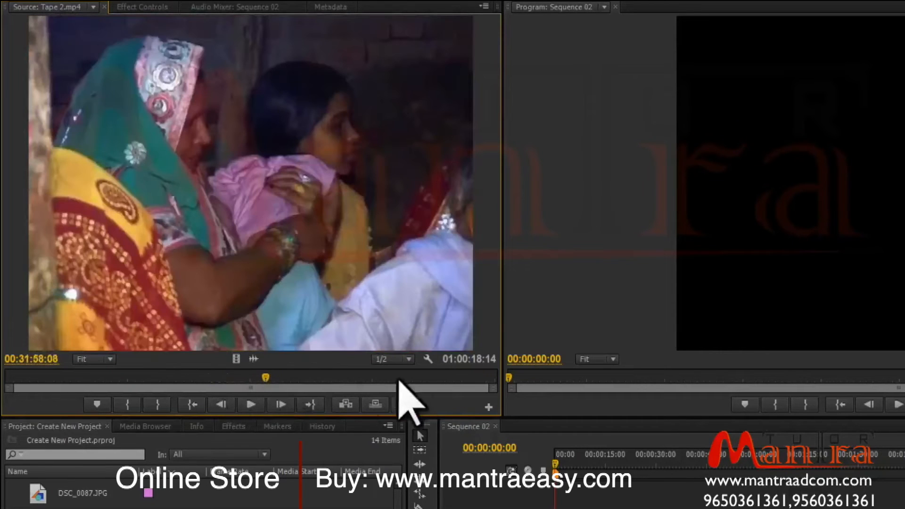
Zoom into the time ruler, move the playhead to 00:31:51:23 and add a marker there.
{"action": "left_click_drag", "start_coordinate": [494, 389], "coordinate": [324, 380]}
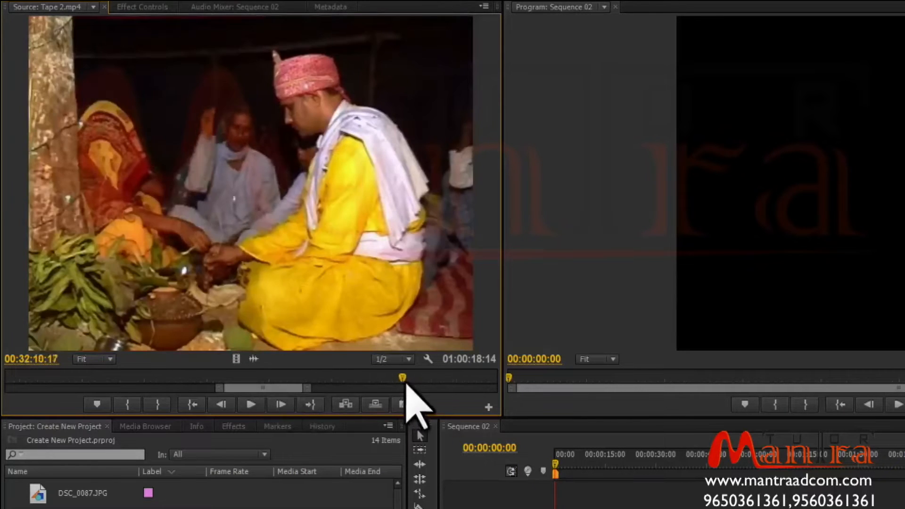
{"action": "left_click_drag", "start_coordinate": [407, 381], "coordinate": [203, 386]}
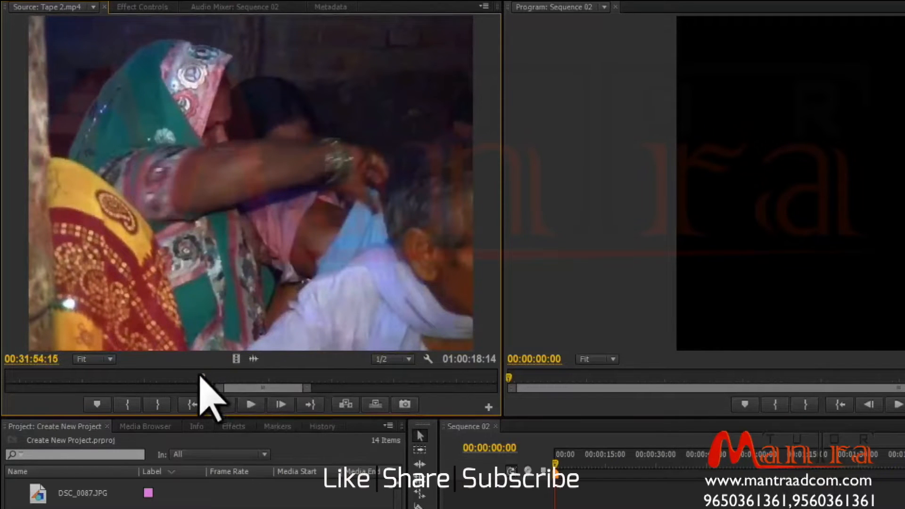
{"action": "left_click_drag", "start_coordinate": [202, 377], "coordinate": [285, 377]}
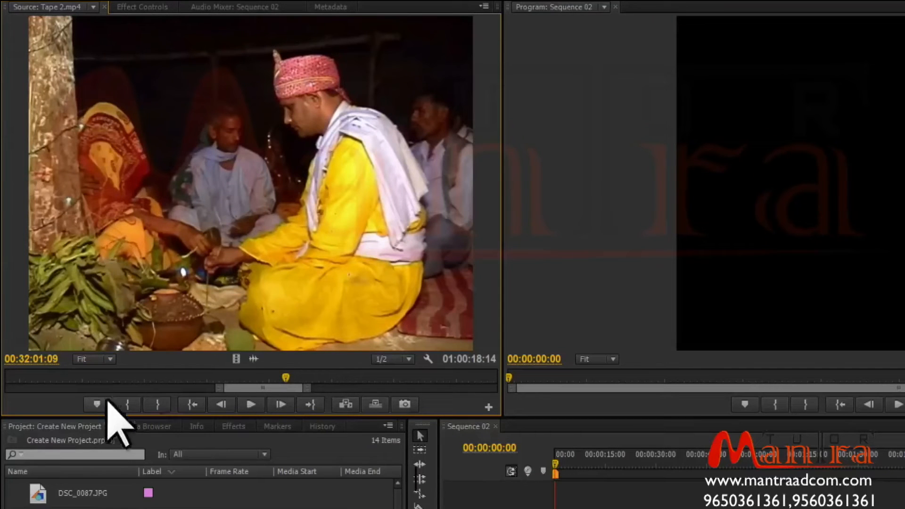
{"action": "left_click_drag", "start_coordinate": [285, 377], "coordinate": [168, 377]}
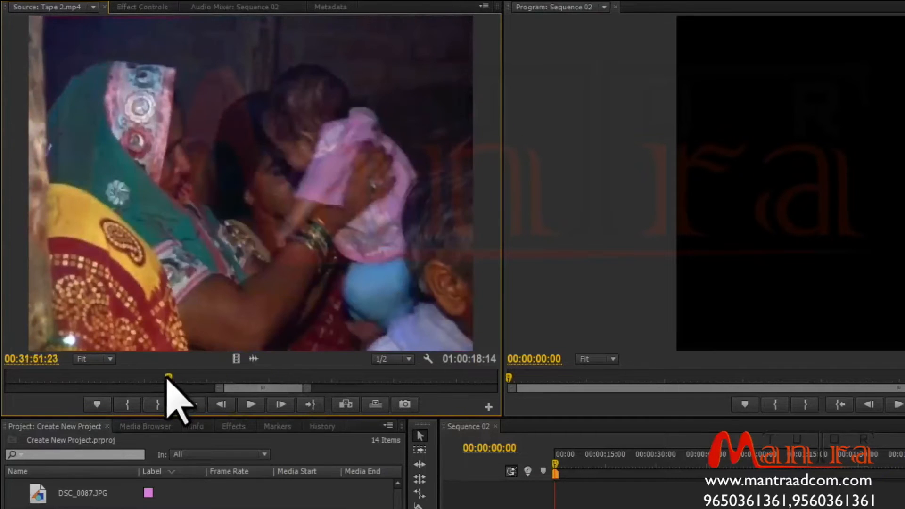
{"action": "left_click", "coordinate": [95, 405]}
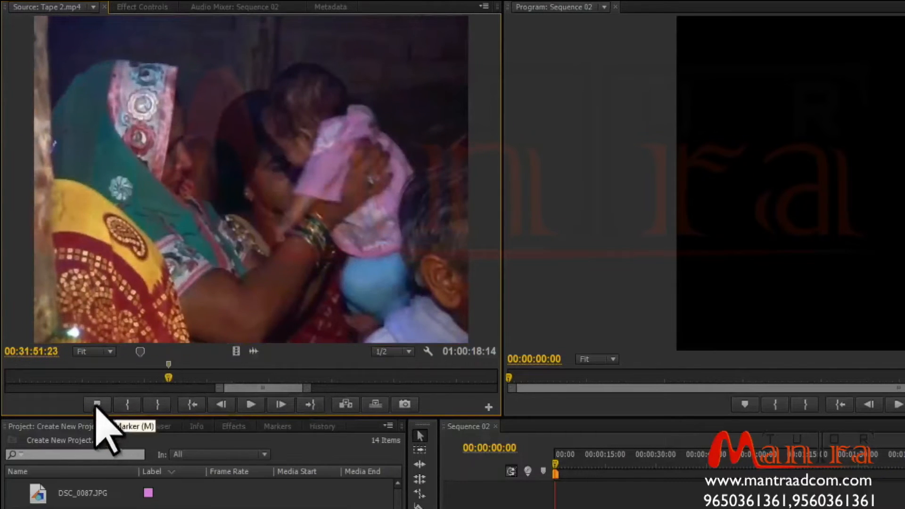
Open the settings dialog of the marker at 00:31:51:23, inspect its fields, and cancel it.
{"action": "double_click", "coordinate": [168, 364]}
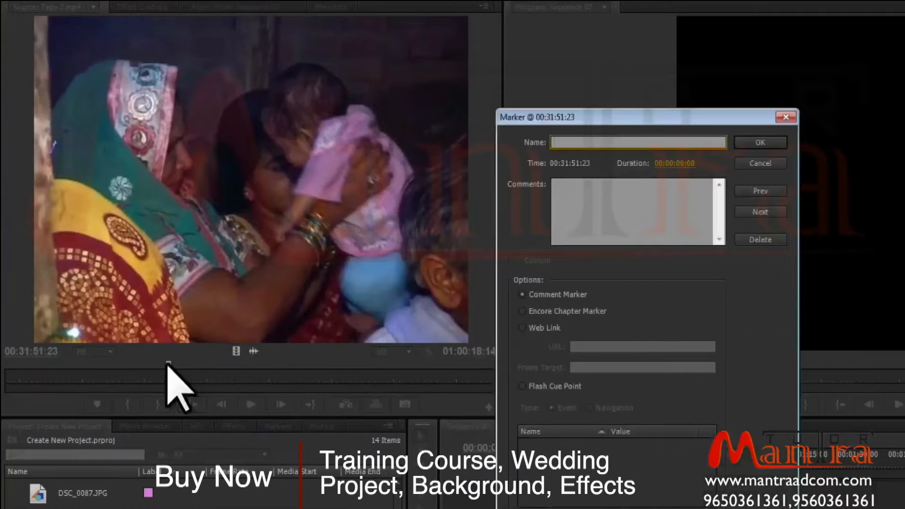
{"action": "left_click", "coordinate": [622, 203]}
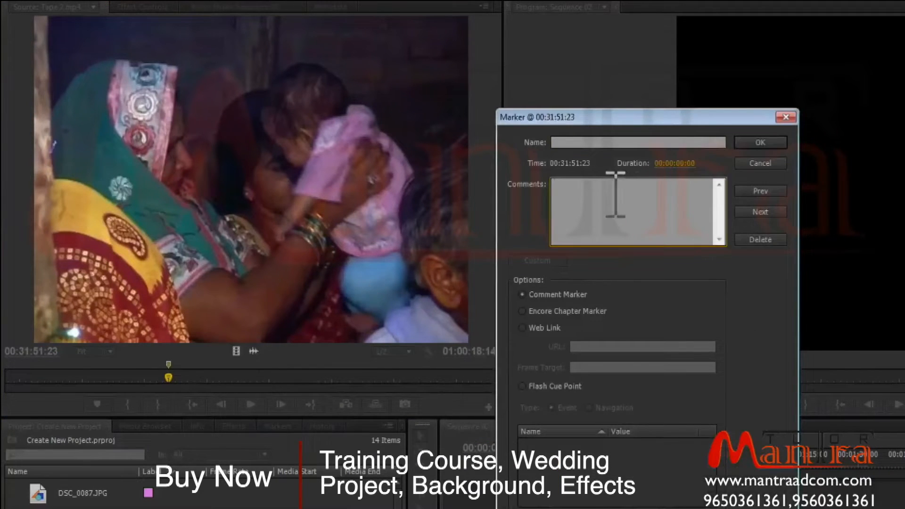
{"action": "left_click", "coordinate": [571, 142]}
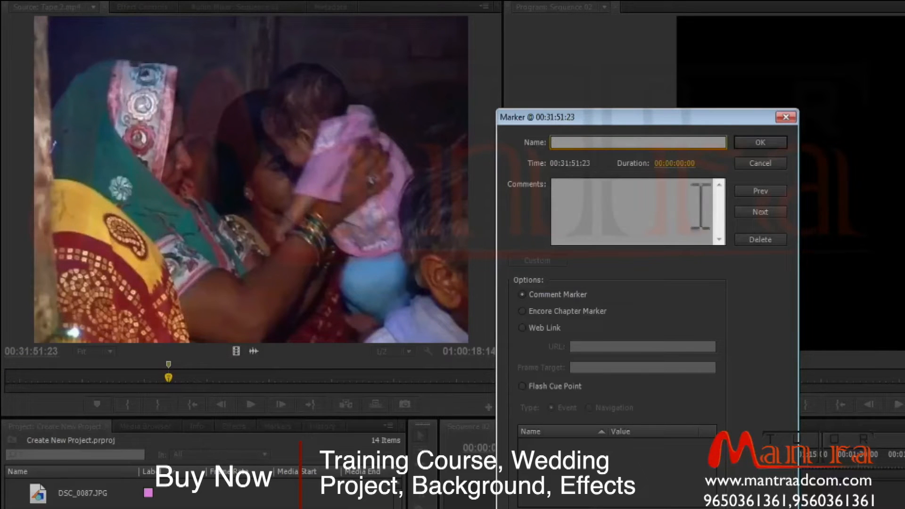
{"action": "left_click", "coordinate": [761, 155]}
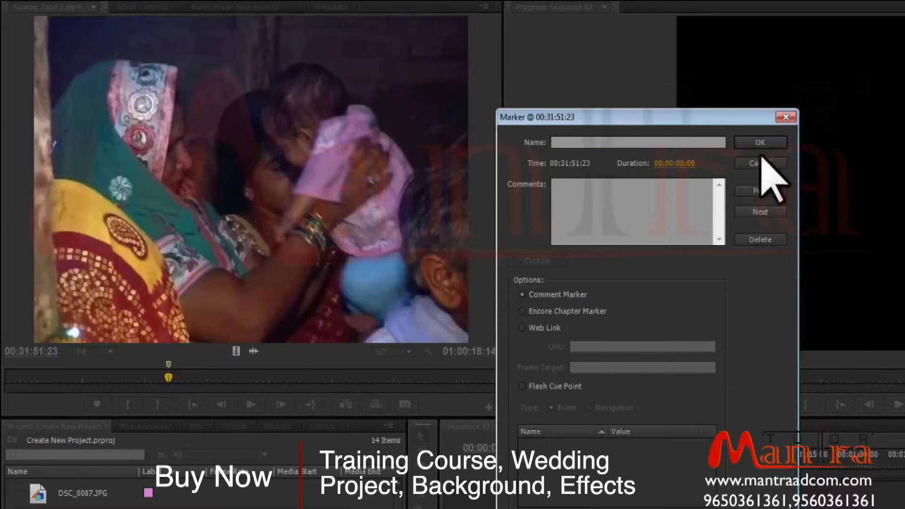
{"action": "left_click", "coordinate": [753, 161]}
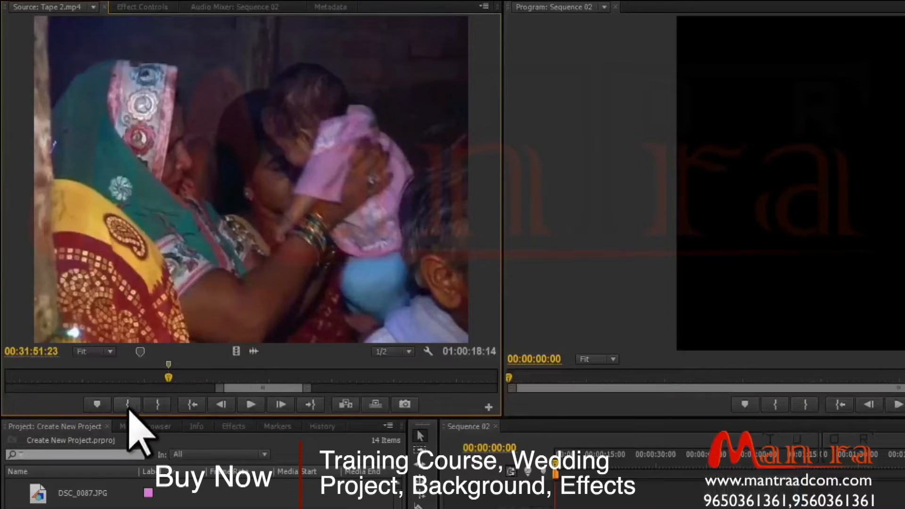
Clear the current marker from the Source Monitor time ruler.
{"action": "right_click", "coordinate": [173, 379]}
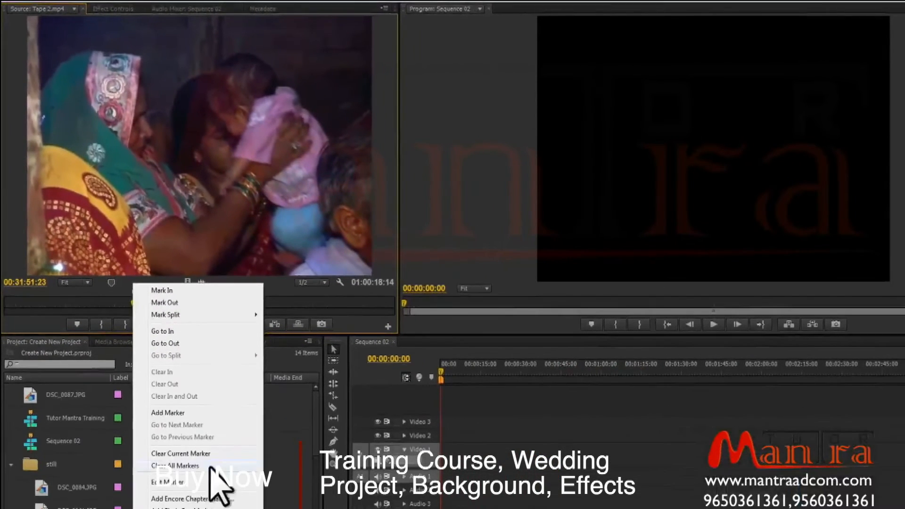
{"action": "left_click", "coordinate": [216, 454]}
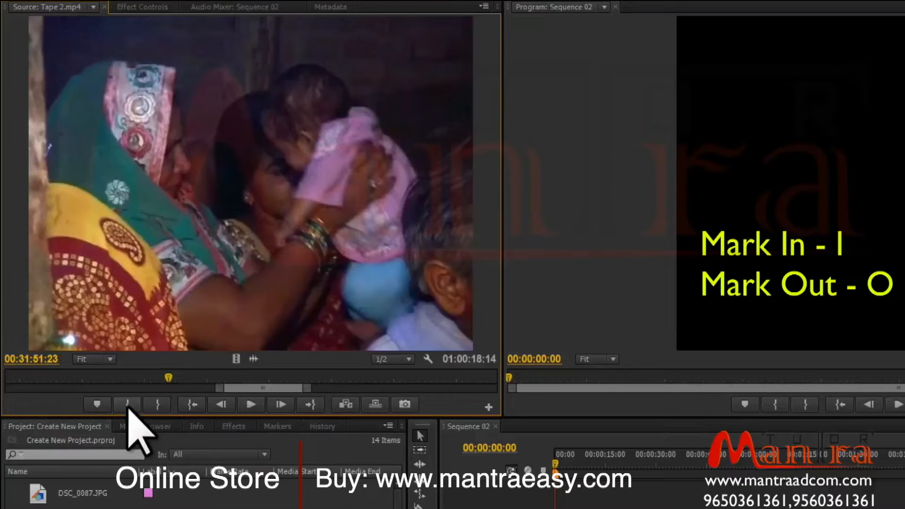
Mark an In point at 00:29:25:14 and an Out point about 3 seconds later in Tape 2.mp4.
{"action": "left_click_drag", "start_coordinate": [162, 380], "coordinate": [135, 378]}
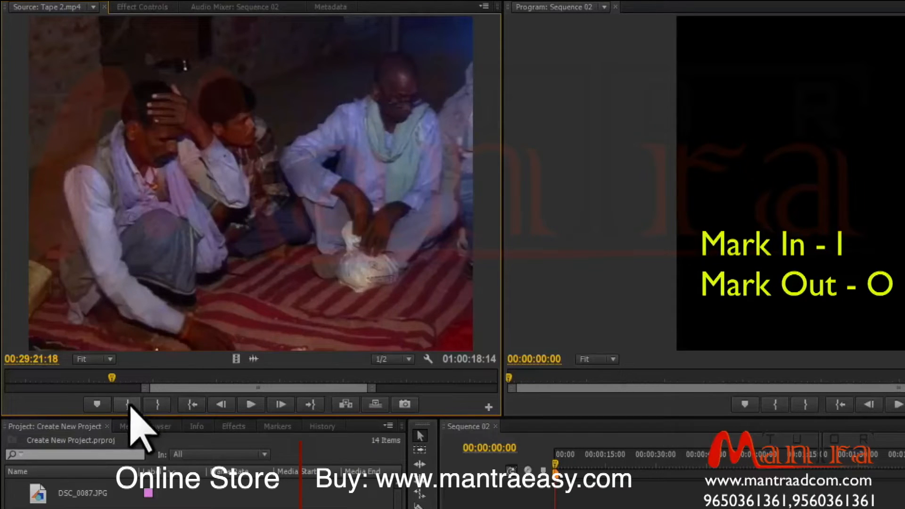
{"action": "left_click", "coordinate": [129, 405]}
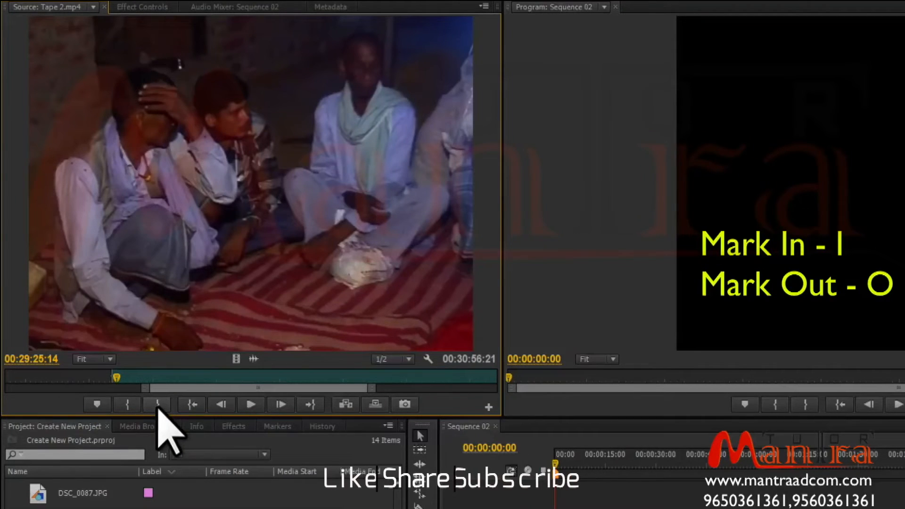
{"action": "left_click", "coordinate": [158, 405]}
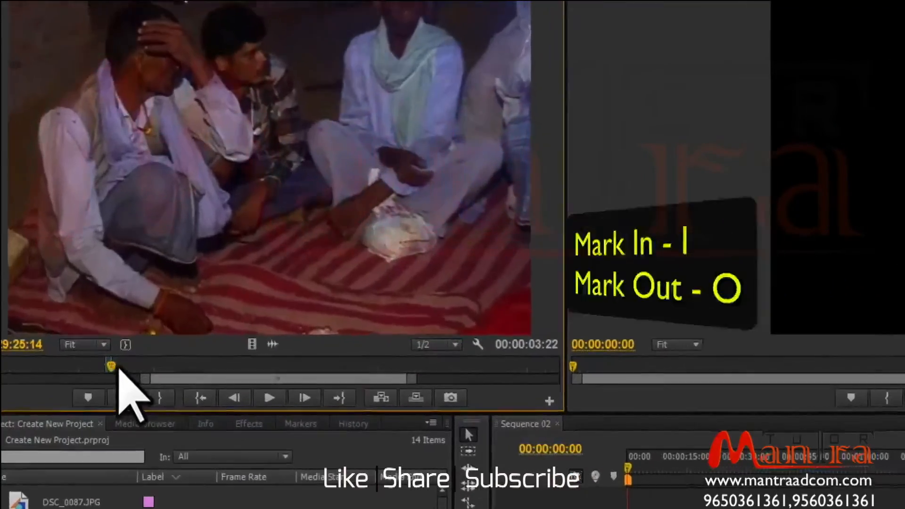
{"action": "left_click", "coordinate": [131, 366]}
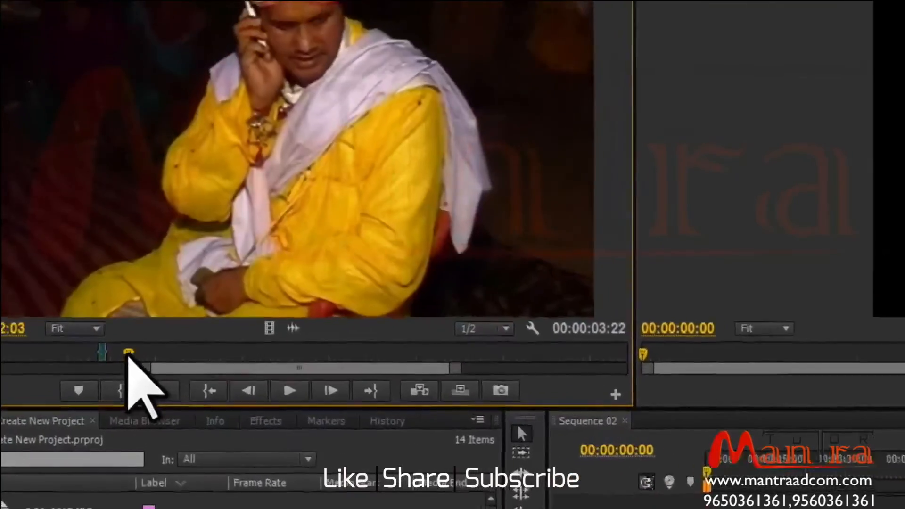
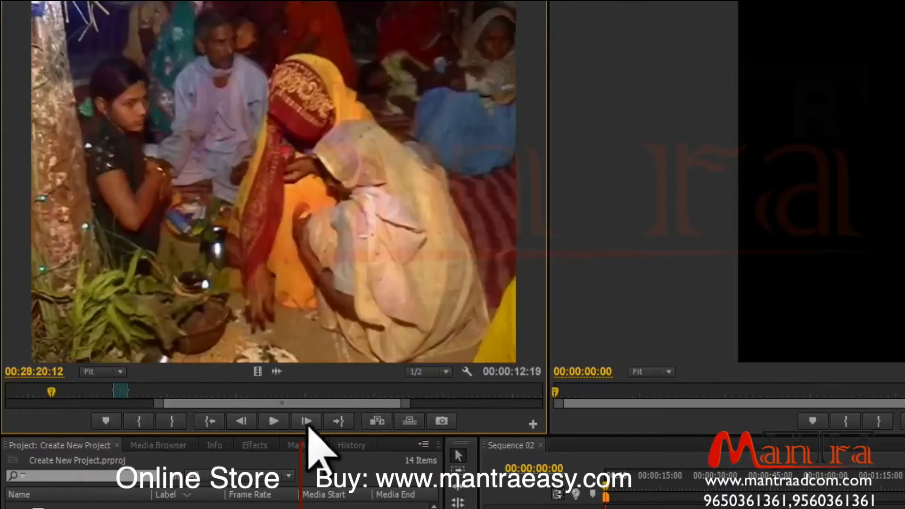
Go to the clip's Out point in the Source Monitor and step backward several frames.
{"action": "left_click", "coordinate": [338, 423]}
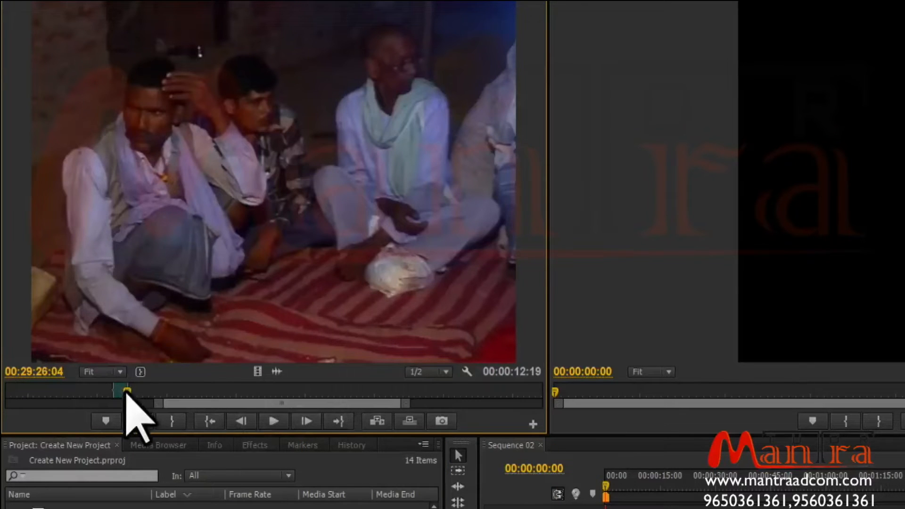
{"action": "left_click", "coordinate": [240, 421]}
{"action": "left_click", "coordinate": [240, 420]}
{"action": "left_click", "coordinate": [245, 422]}
{"action": "left_click", "coordinate": [244, 423]}
{"action": "left_click", "coordinate": [244, 422]}
{"action": "left_click", "coordinate": [244, 422]}
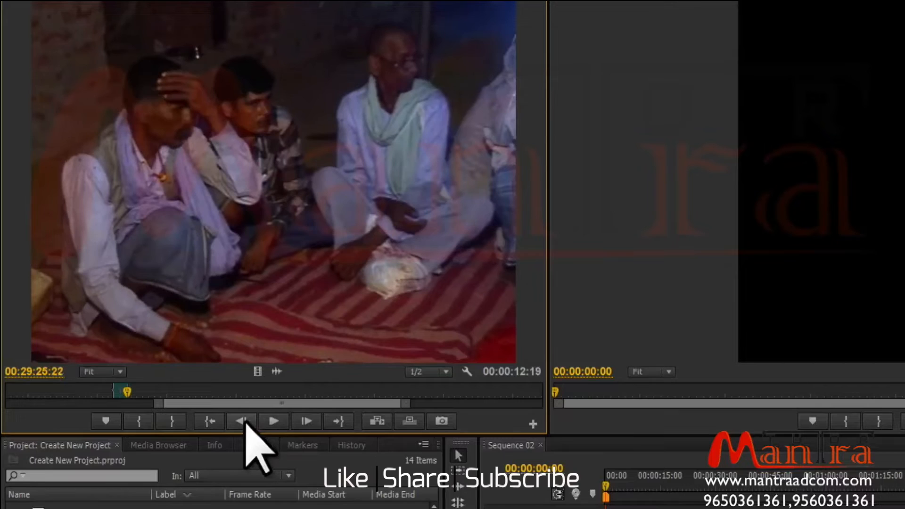
{"action": "left_click", "coordinate": [244, 422]}
{"action": "left_click", "coordinate": [245, 422]}
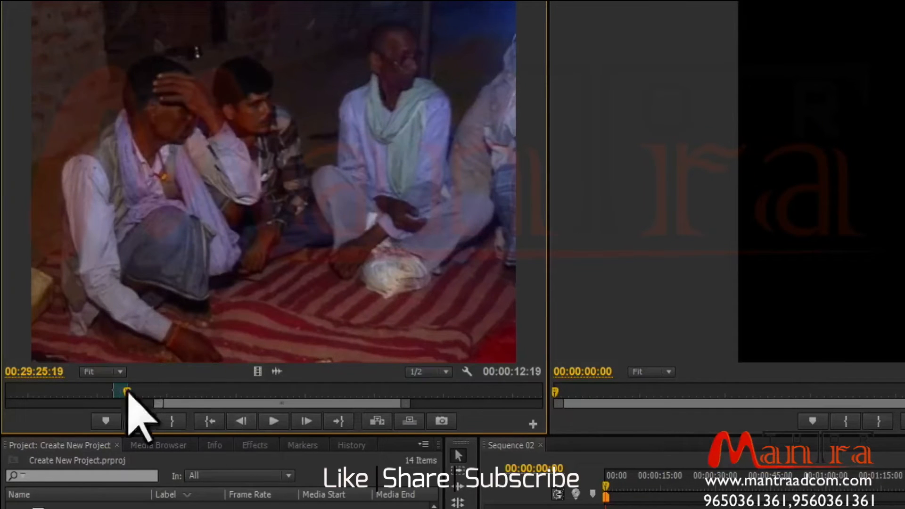
Step backward frame by frame to 00:29:25:01, then forward frame by frame to 00:29:25:06.
{"action": "key", "text": "Left"}
{"action": "key", "text": "Left"}
{"action": "key", "text": "Left"}
{"action": "key", "text": "Left"}
{"action": "key", "text": "Left"}
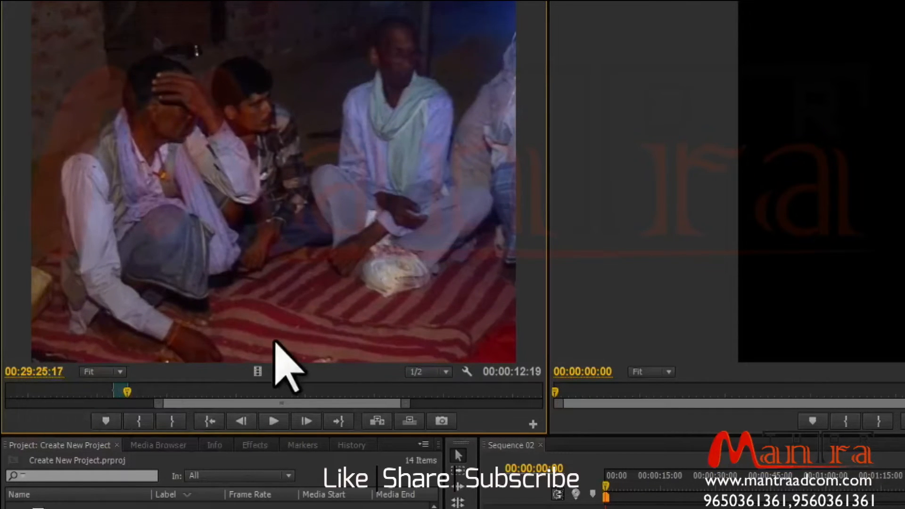
{"action": "key", "text": "Left"}
{"action": "key", "text": "Left"}
{"action": "key", "text": "Left"}
{"action": "key", "text": "Left"}
{"action": "key", "text": "Left"}
{"action": "key", "text": "Left"}
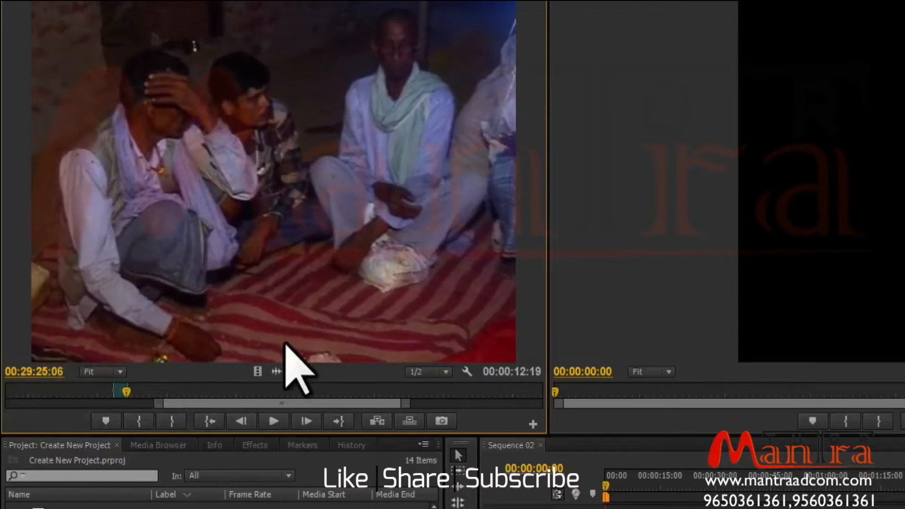
{"action": "key", "text": "Left"}
{"action": "key", "text": "Left"}
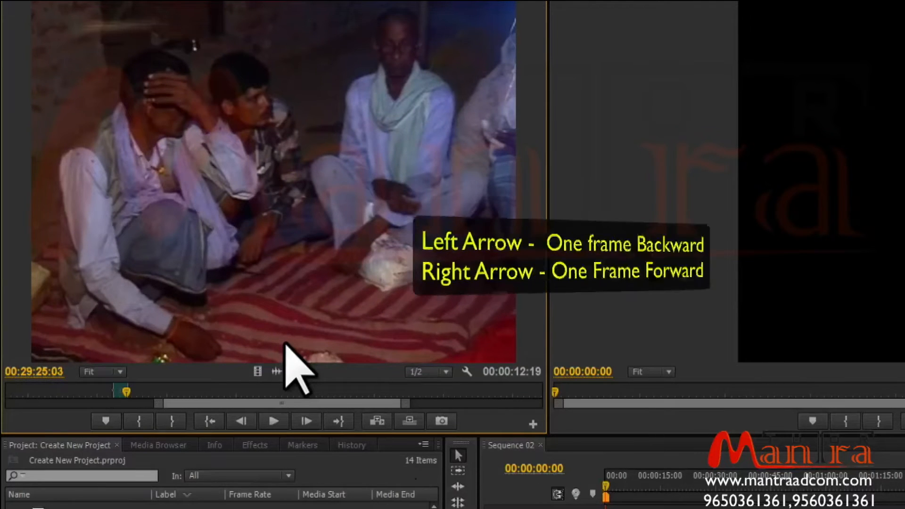
{"action": "key", "text": "Left"}
{"action": "key", "text": "Left"}
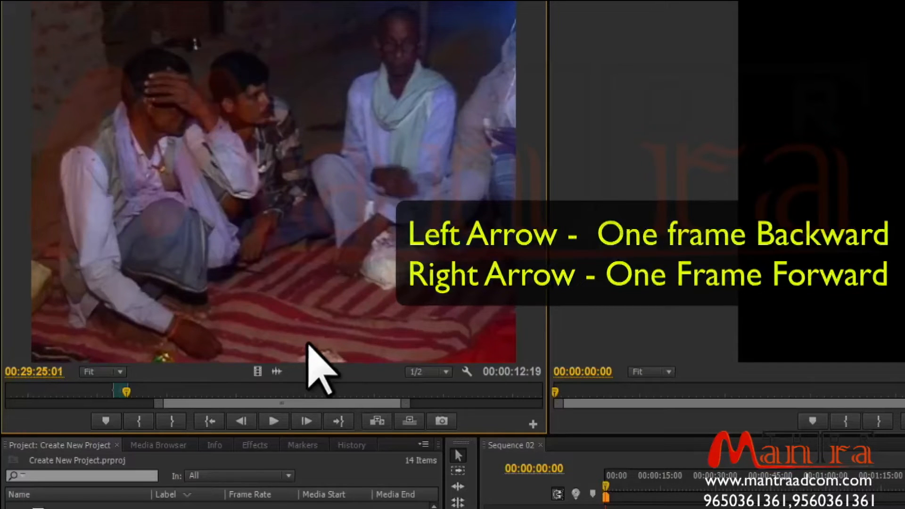
{"action": "key", "text": "Right"}
{"action": "key", "text": "Right"}
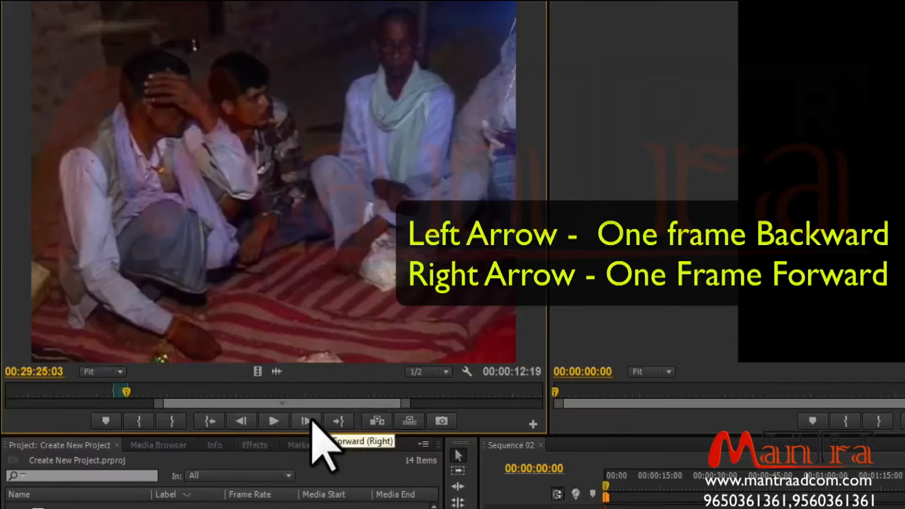
{"action": "key", "text": "Right"}
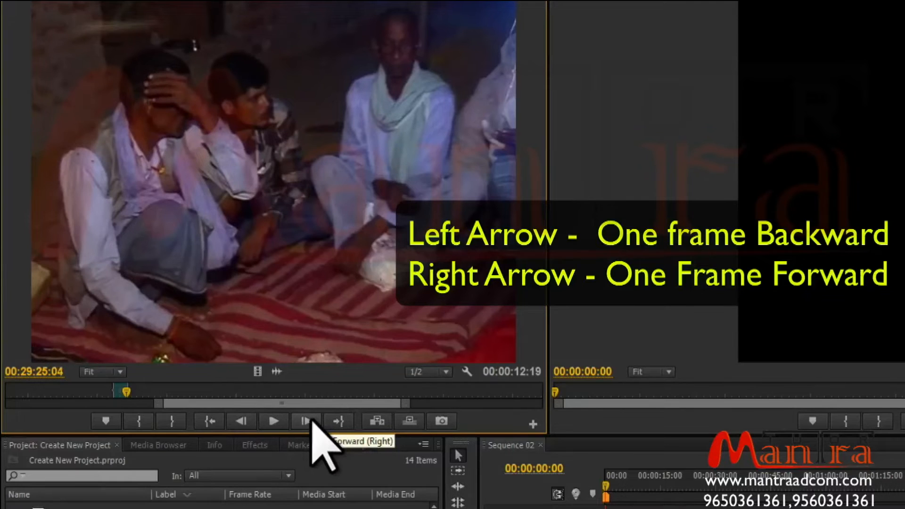
{"action": "key", "text": "Right"}
{"action": "key", "text": "Right"}
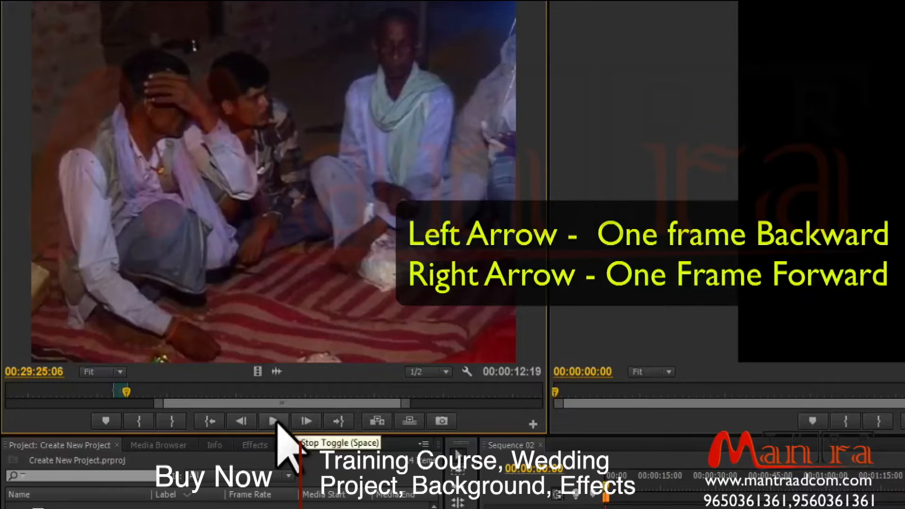
Play and stop the source clip, then shuttle it backward and forward.
{"action": "left_click", "coordinate": [278, 423]}
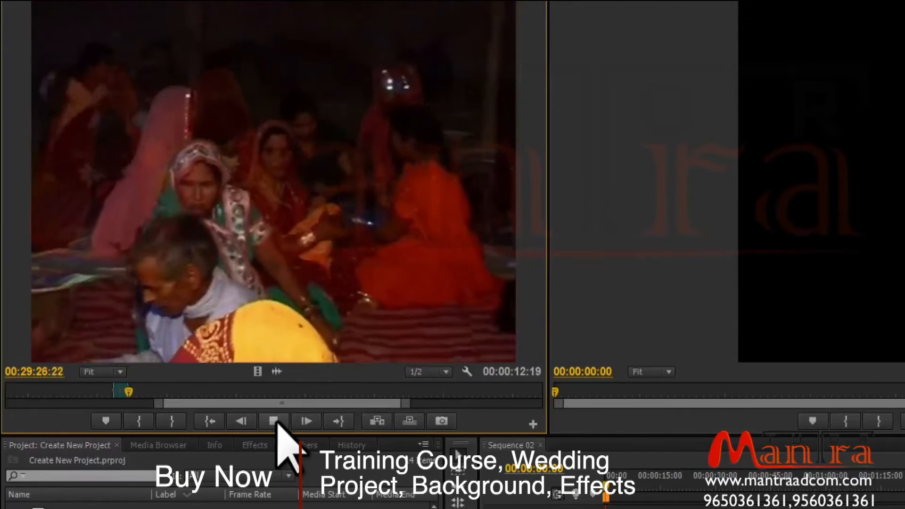
{"action": "left_click", "coordinate": [277, 423]}
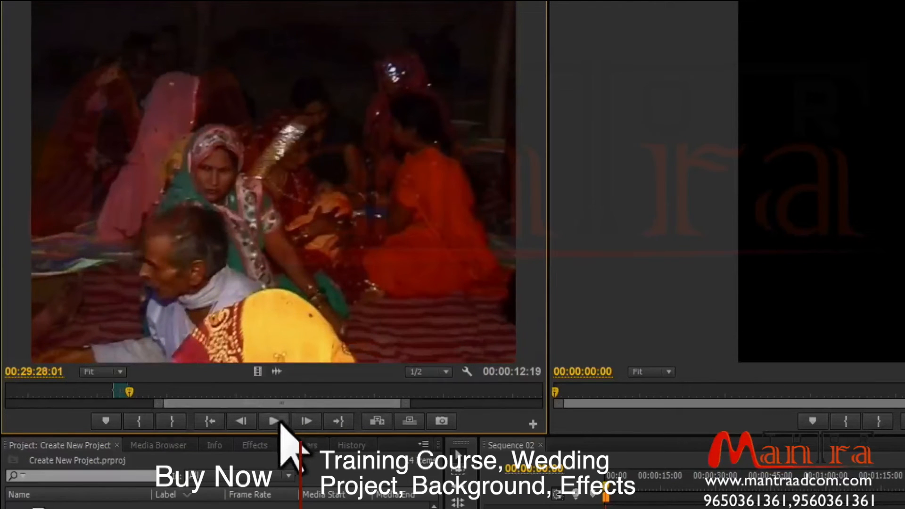
{"action": "left_click", "coordinate": [220, 416]}
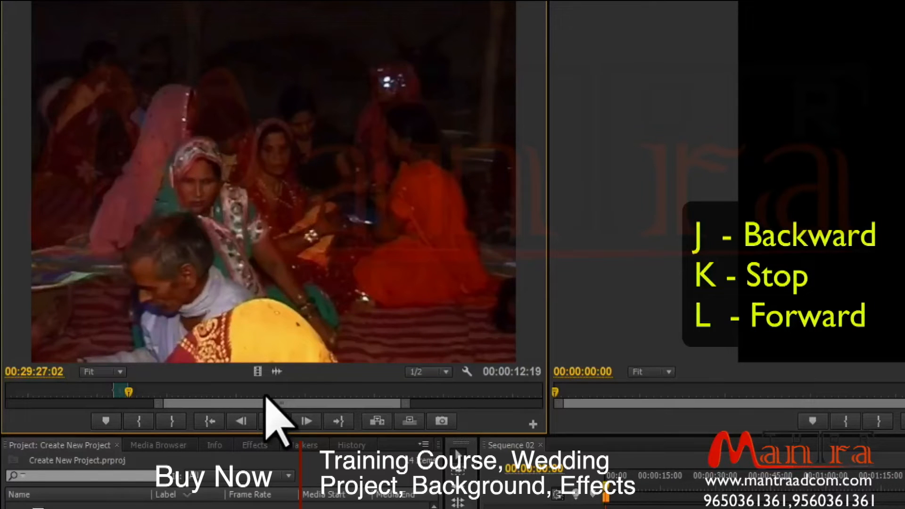
{"action": "key", "text": "j"}
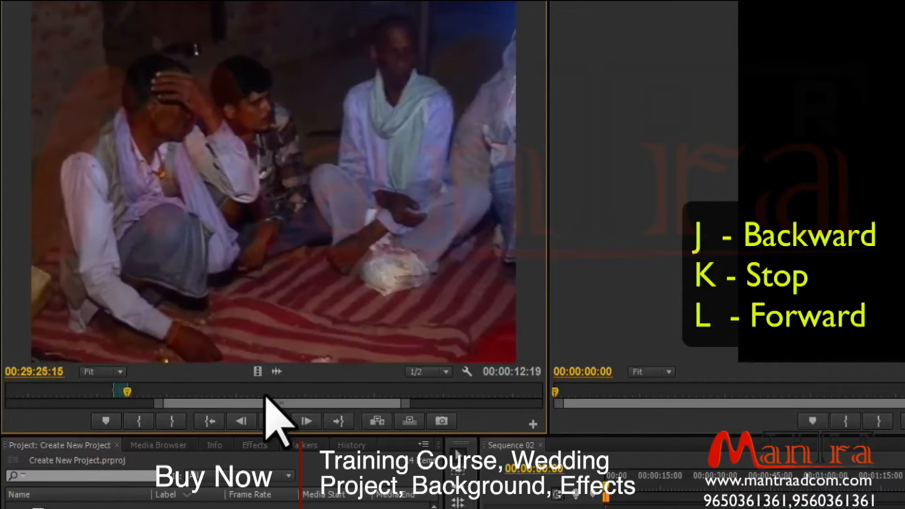
{"action": "key", "text": "l"}
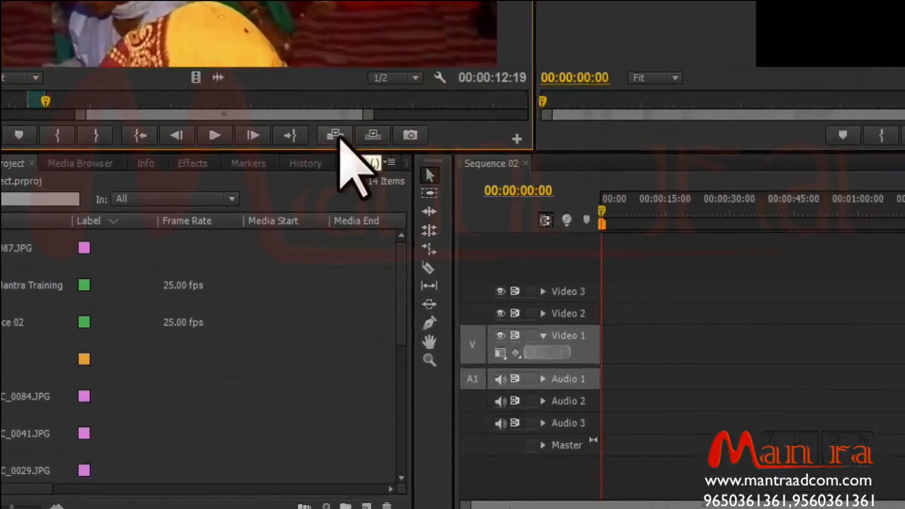
Insert the marked range into Sequence 02, then mark a new In and Out range and overwrite it at the sequence end.
{"action": "left_click", "coordinate": [335, 135]}
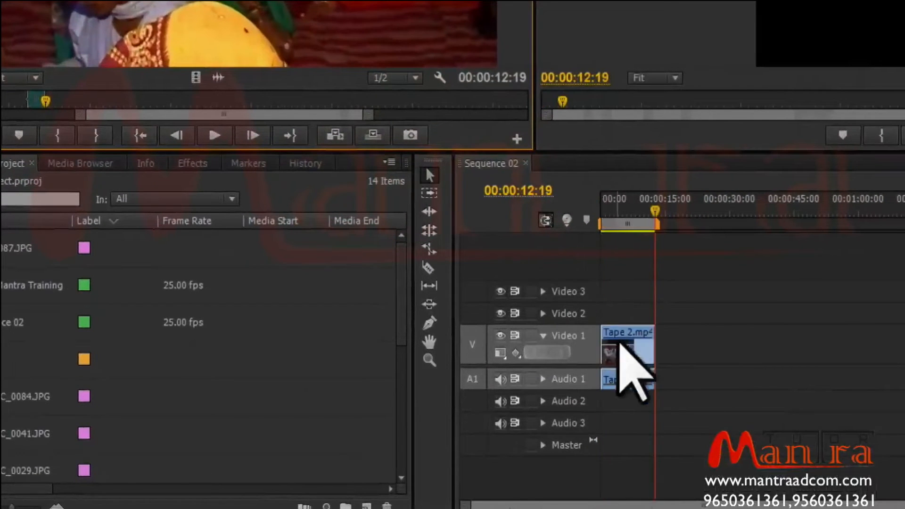
{"action": "left_click", "coordinate": [200, 100]}
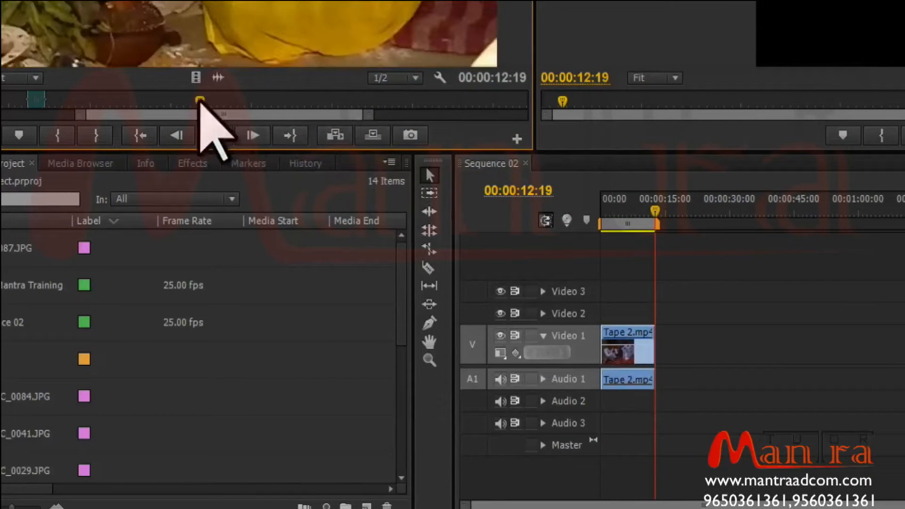
{"action": "key", "text": "i"}
{"action": "left_click", "coordinate": [209, 101]}
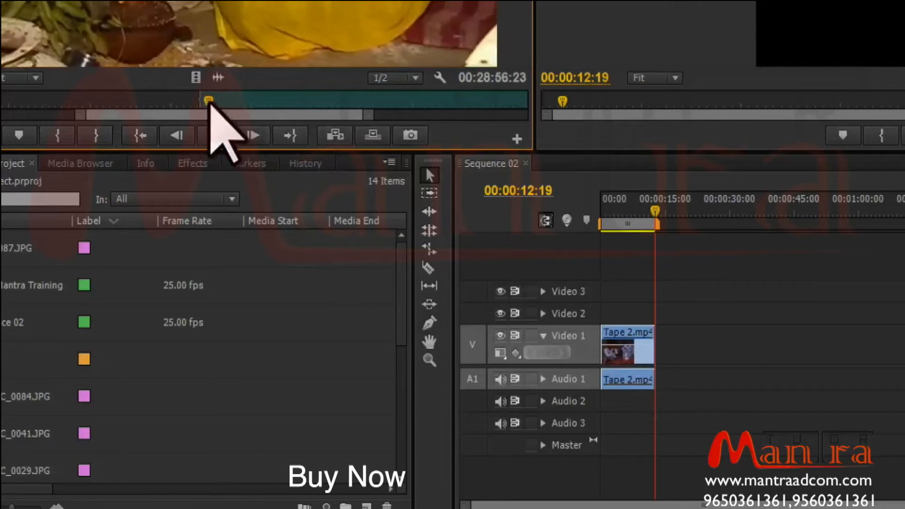
{"action": "key", "text": "o"}
{"action": "left_click", "coordinate": [367, 138]}
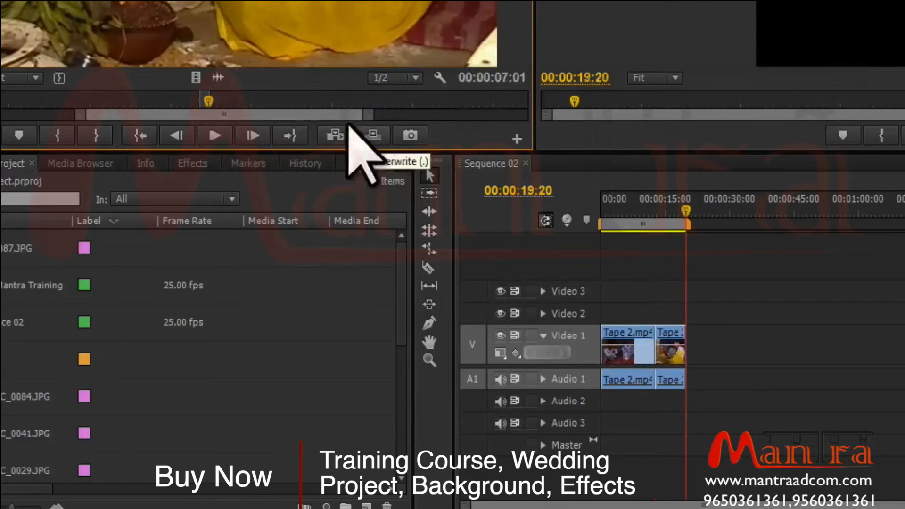
Mark another short In and Out range in the source clip and insert it at the end of Sequence 02.
{"action": "key", "text": "i"}
{"action": "left_click", "coordinate": [306, 101]}
{"action": "key", "text": "o"}
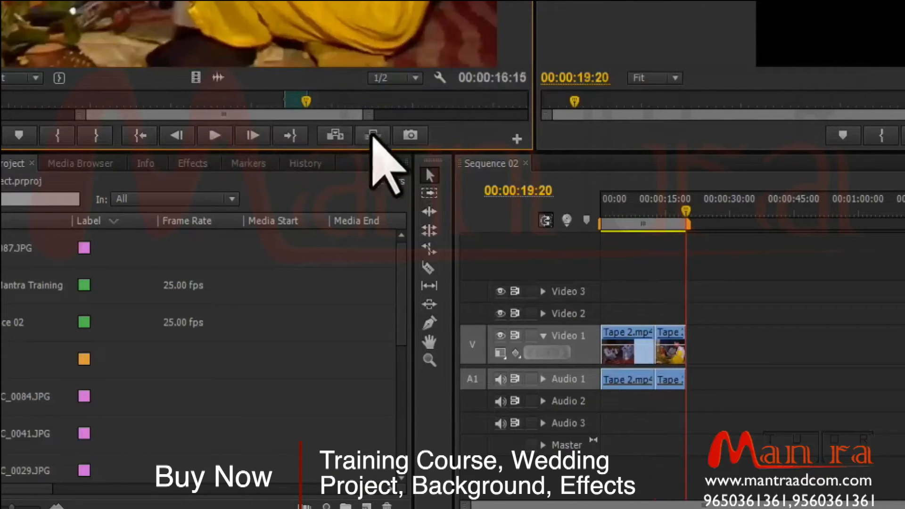
{"action": "left_click", "coordinate": [341, 137]}
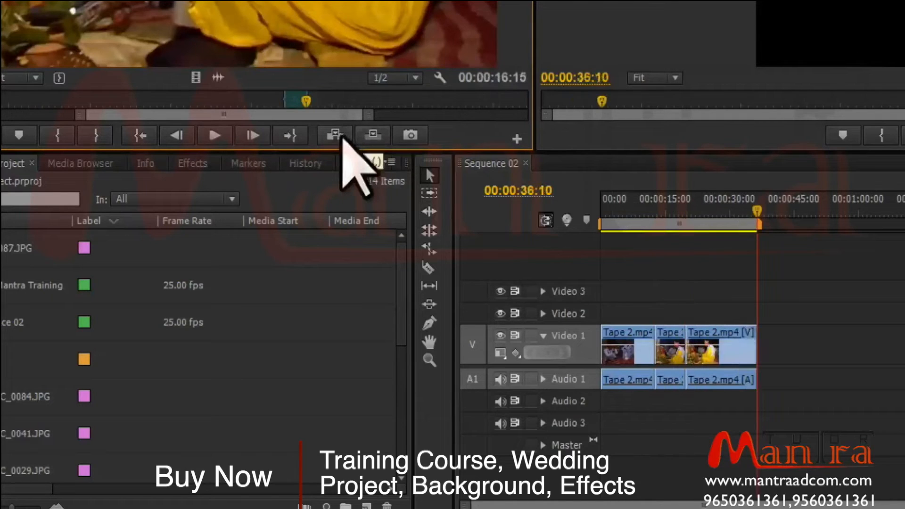
Mark a new source In and Out range, insert it at 00:00:19:20 in Sequence 02, and undo the insert.
{"action": "left_click", "coordinate": [147, 100]}
{"action": "key", "text": "i"}
{"action": "left_click", "coordinate": [163, 101]}
{"action": "key", "text": "o"}
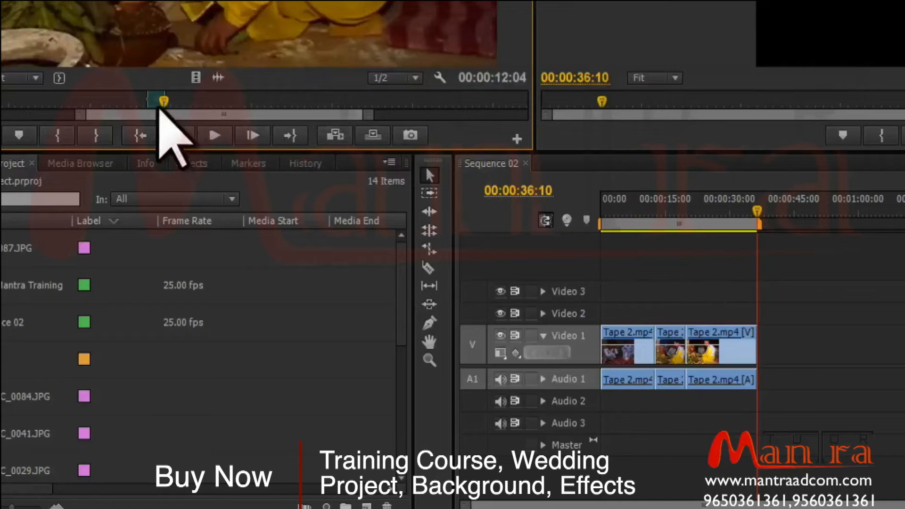
{"action": "left_click", "coordinate": [697, 206]}
{"action": "left_click_drag", "start_coordinate": [697, 205], "coordinate": [686, 205]}
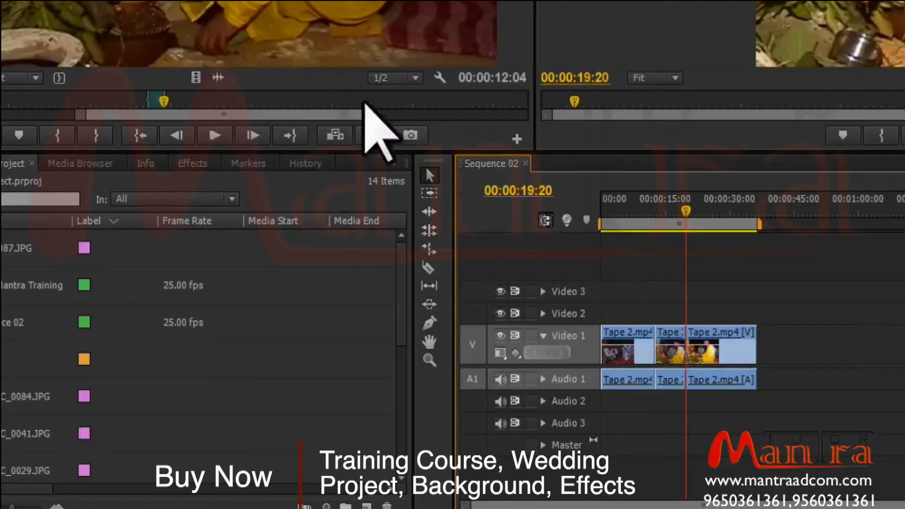
{"action": "left_click", "coordinate": [343, 138]}
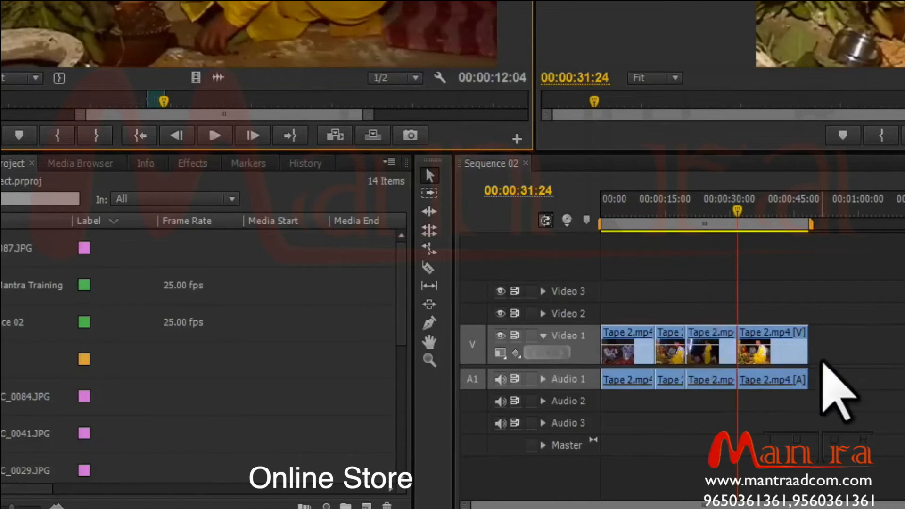
{"action": "left_click_drag", "start_coordinate": [810, 361], "coordinate": [757, 362]}
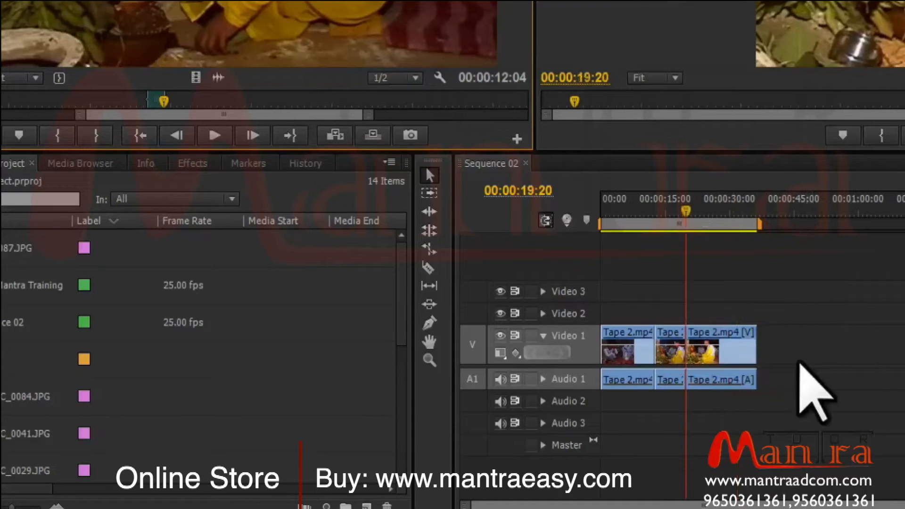
Overwrite Sequence 02 at 00:00:19:20 with the marked source range.
{"action": "left_click", "coordinate": [373, 135]}
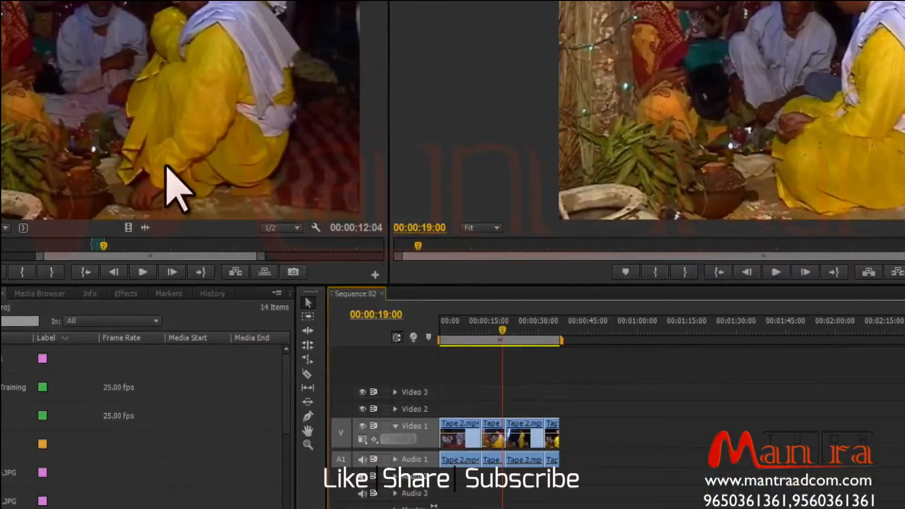
Drag the marked range into Sequence 02 at about 00:00:53, and its video alone at about 00:01:19.
{"action": "left_click_drag", "start_coordinate": [151, 40], "coordinate": [613, 436]}
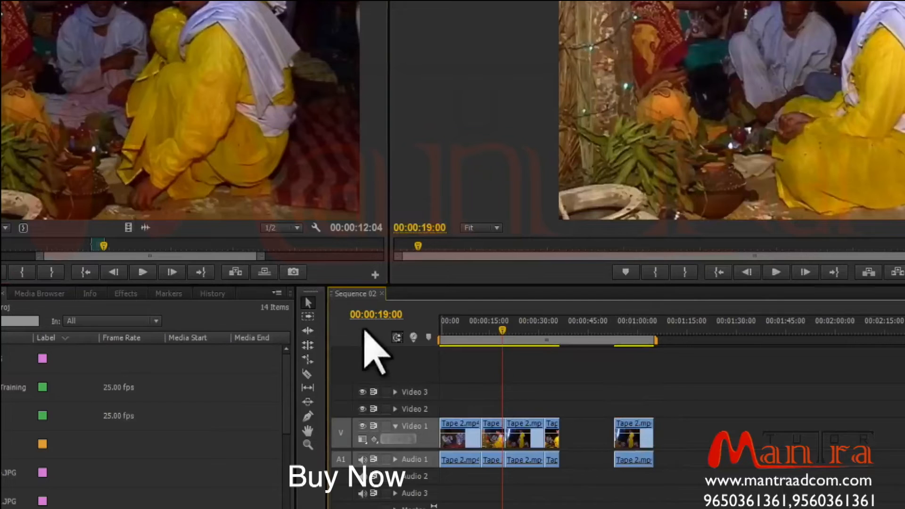
{"action": "left_click_drag", "start_coordinate": [127, 227], "coordinate": [721, 447]}
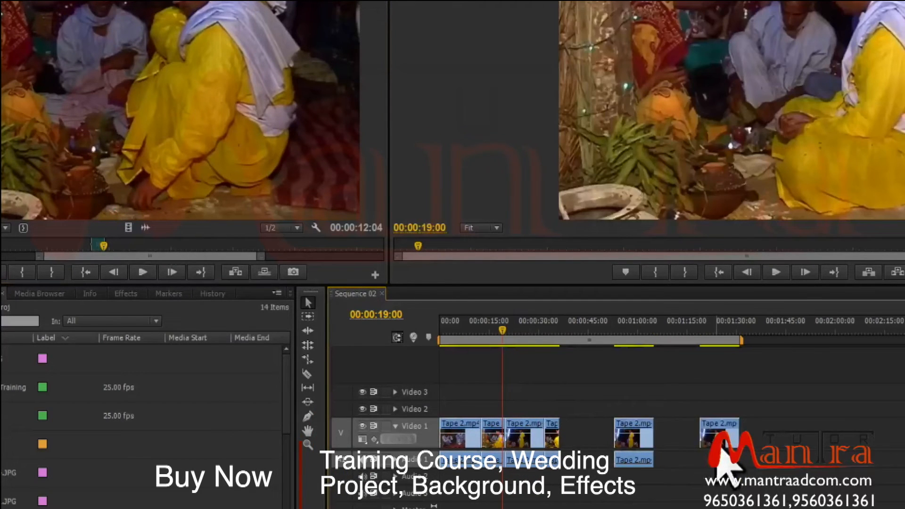
Drag only the marked range's audio into Sequence 02 at about 00:01:35.
{"action": "left_click_drag", "start_coordinate": [145, 227], "coordinate": [735, 439]}
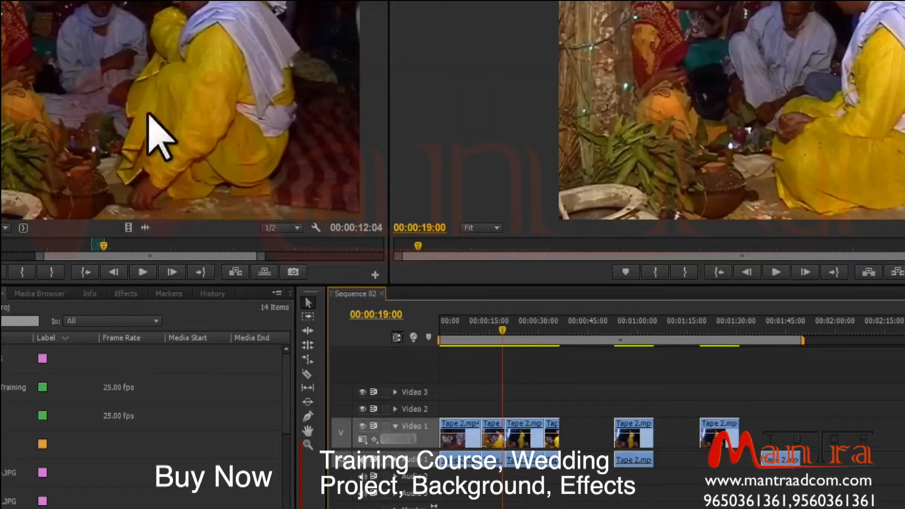
{"action": "left_click_drag", "start_coordinate": [101, 36], "coordinate": [250, 140]}
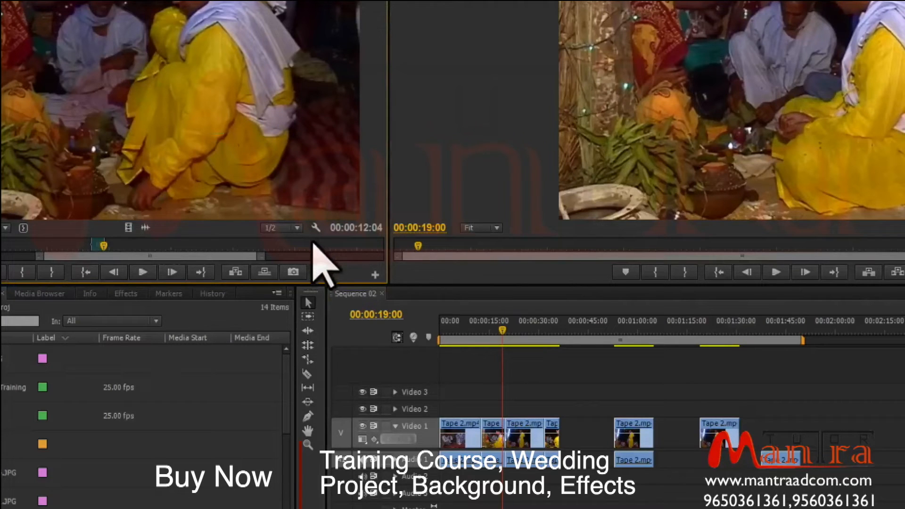
Switch the Source Monitor playback resolution between 1/2 and Full, ending at 1/2.
{"action": "left_click", "coordinate": [297, 228]}
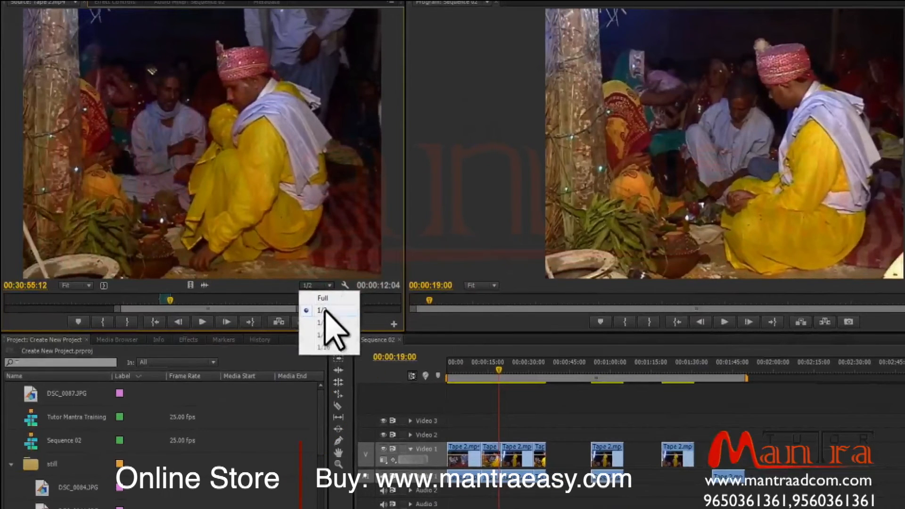
{"action": "left_click", "coordinate": [325, 310]}
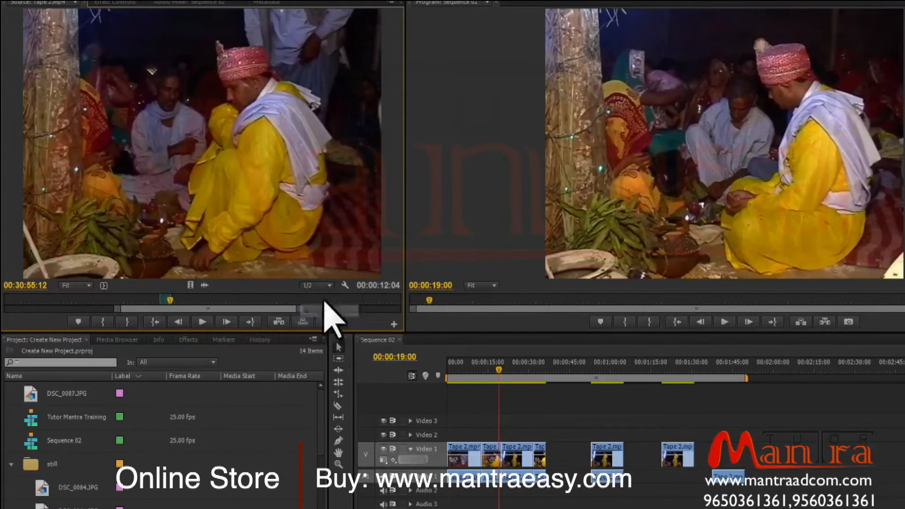
{"action": "left_click", "coordinate": [327, 289]}
{"action": "left_click", "coordinate": [326, 298]}
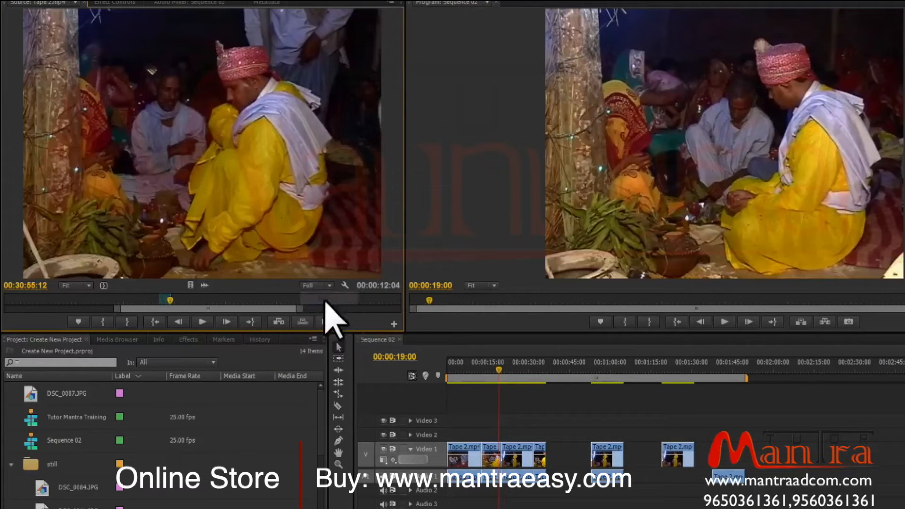
{"action": "left_click", "coordinate": [327, 289]}
{"action": "left_click", "coordinate": [325, 310]}
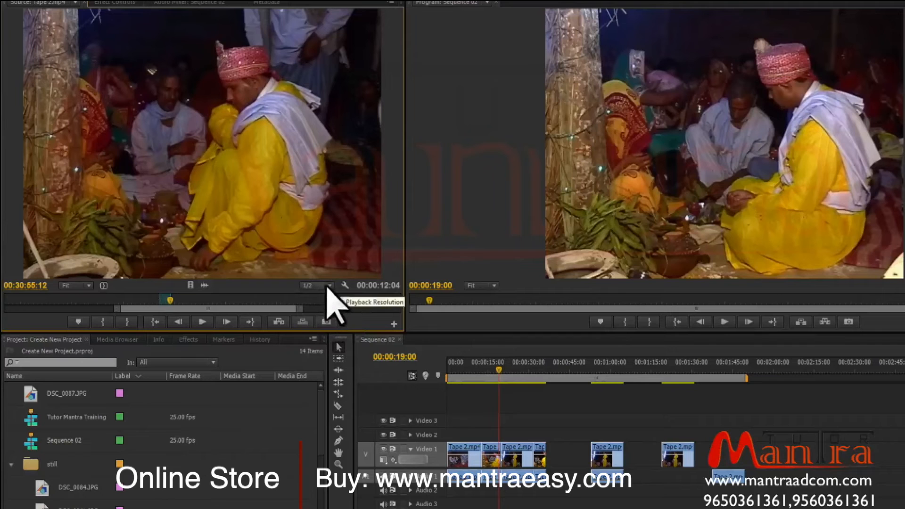
{"action": "left_click", "coordinate": [330, 296]}
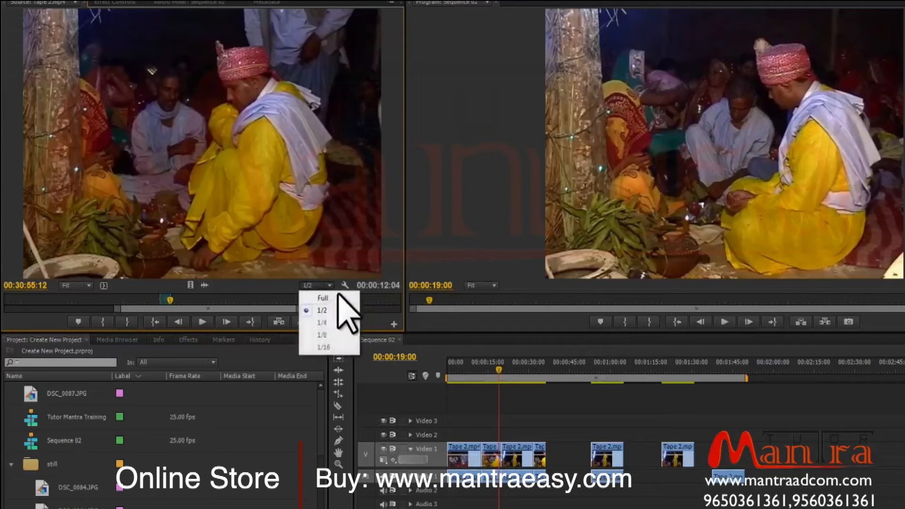
{"action": "left_click", "coordinate": [246, 286]}
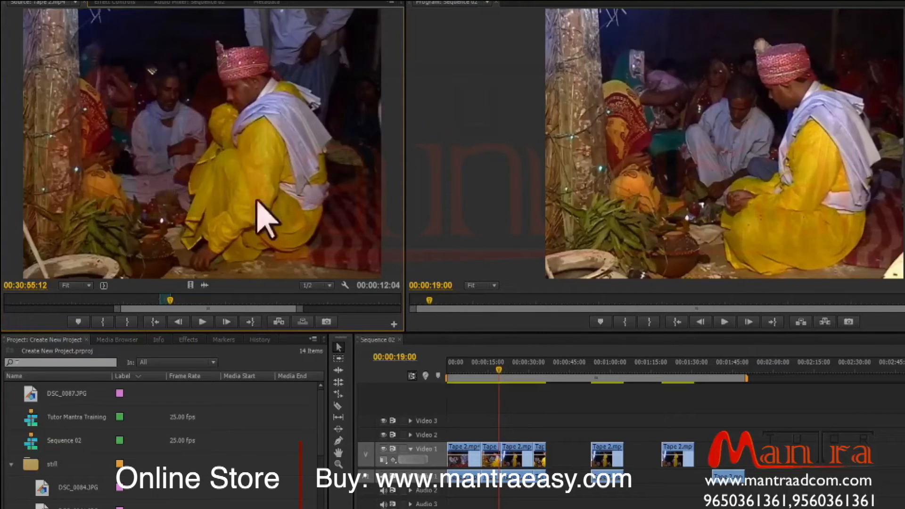
Switch the Source Monitor display mode to Audio Waveform, then to Alpha.
{"action": "left_click", "coordinate": [346, 286]}
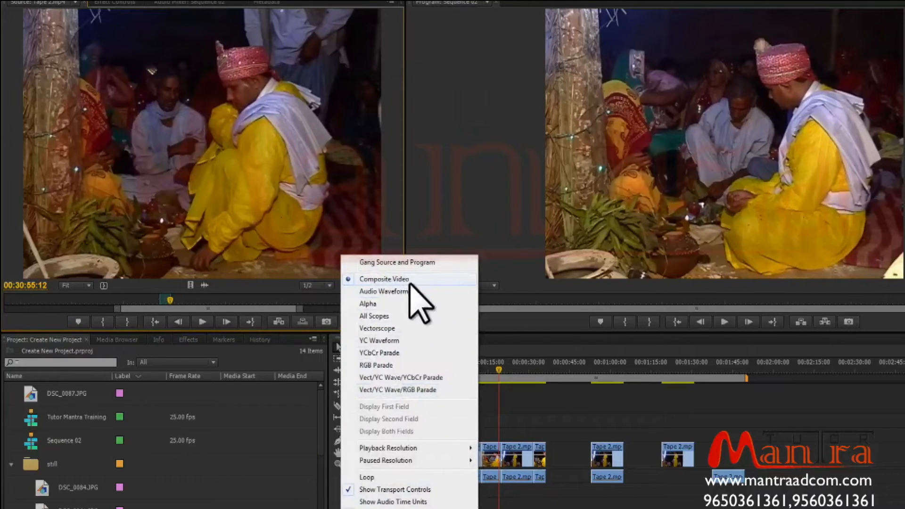
{"action": "left_click", "coordinate": [407, 291]}
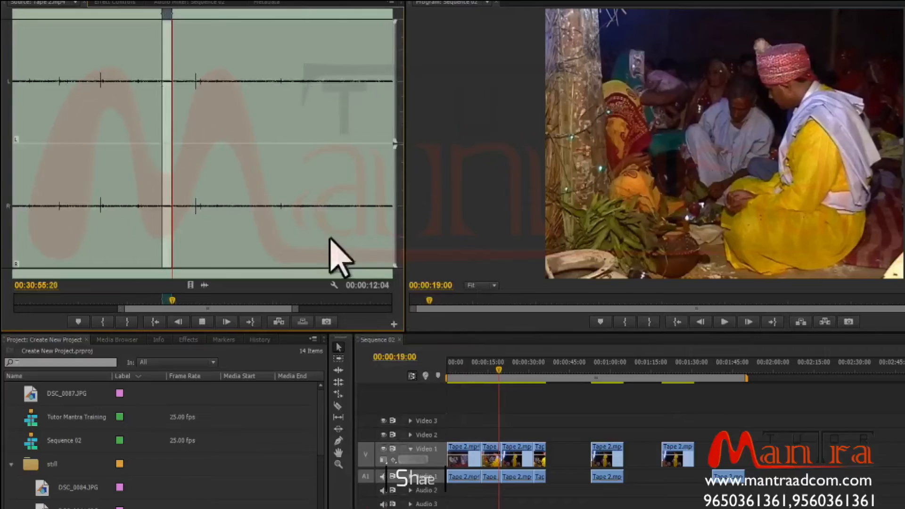
{"action": "left_click", "coordinate": [333, 285]}
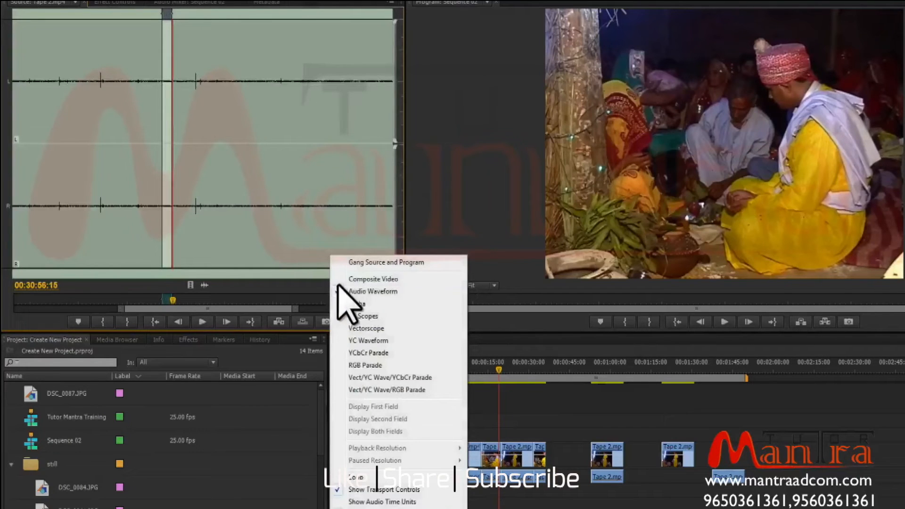
{"action": "left_click", "coordinate": [374, 304]}
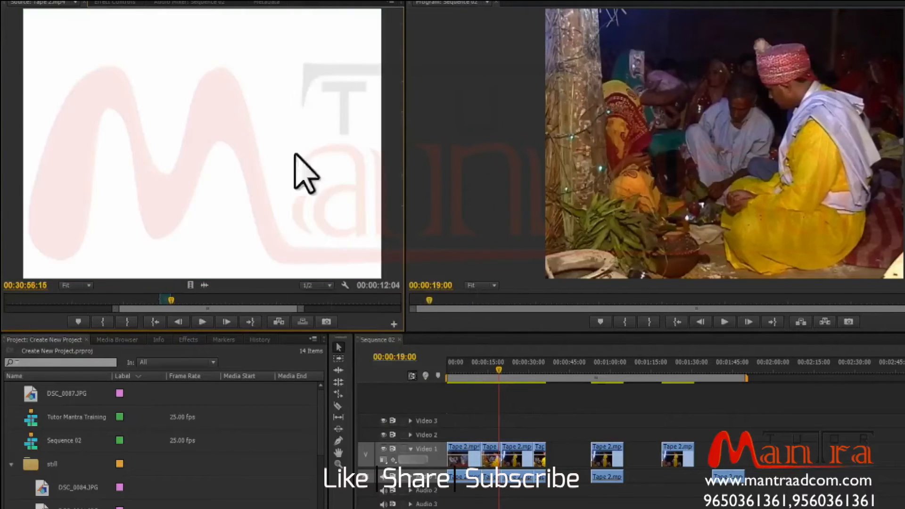
Switch the Source Monitor display mode to Vectorscope, then to All Scopes.
{"action": "left_click", "coordinate": [346, 285]}
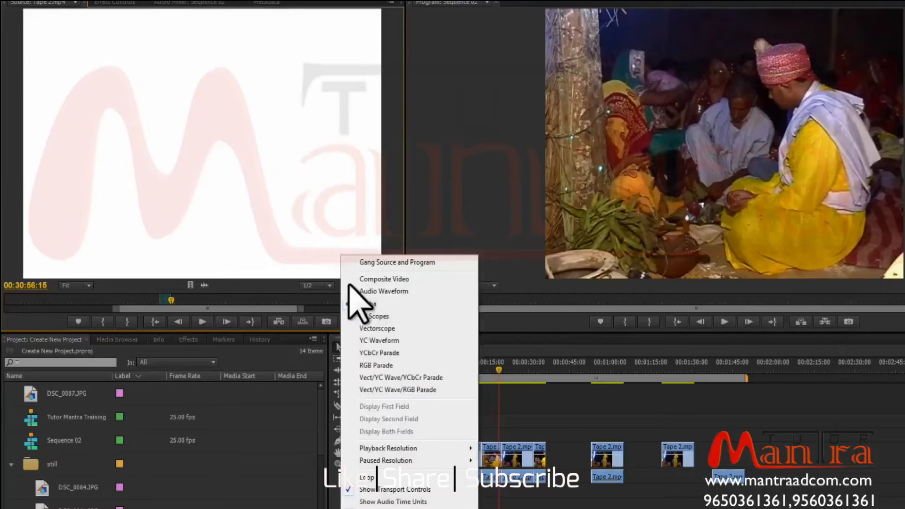
{"action": "left_click", "coordinate": [403, 328]}
{"action": "left_click", "coordinate": [346, 285]}
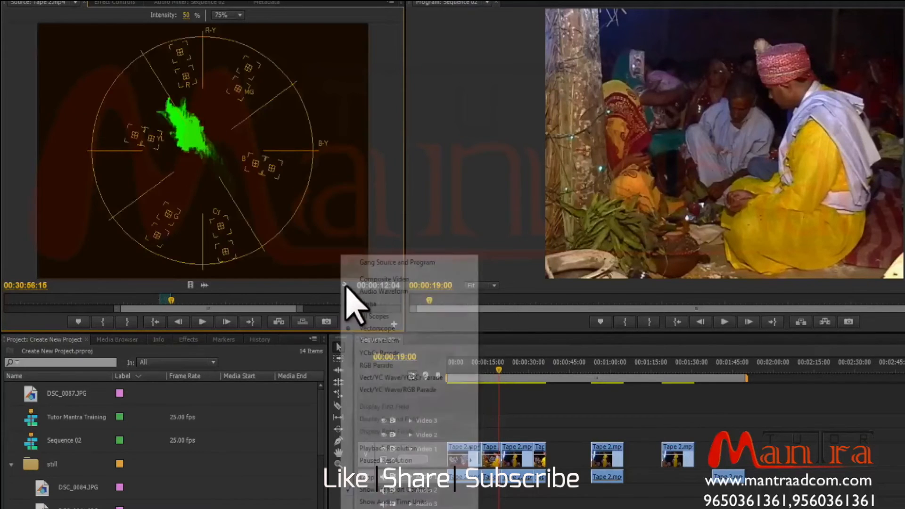
{"action": "left_click", "coordinate": [415, 315]}
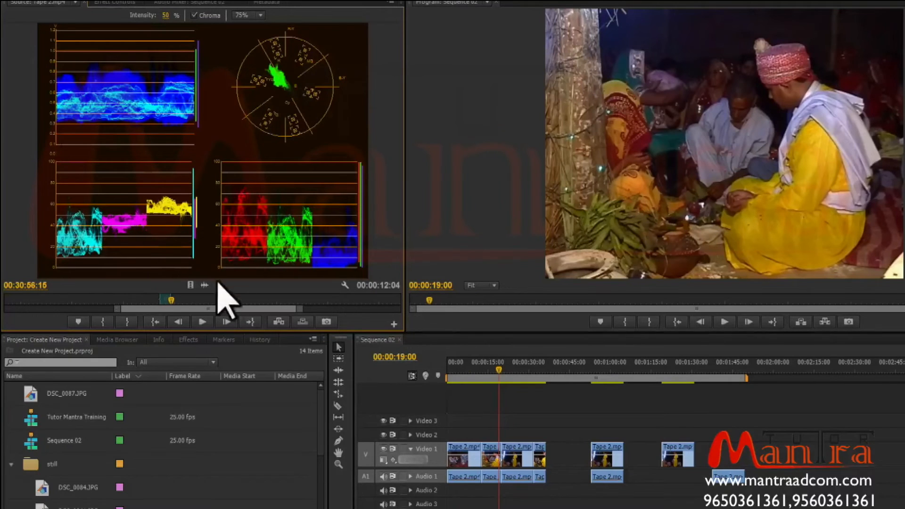
Play the source clip with the scopes shown, then return the display mode to Composite Video.
{"action": "left_click", "coordinate": [197, 301]}
{"action": "key", "text": "space"}
{"action": "key", "text": "space"}
{"action": "left_click", "coordinate": [346, 286]}
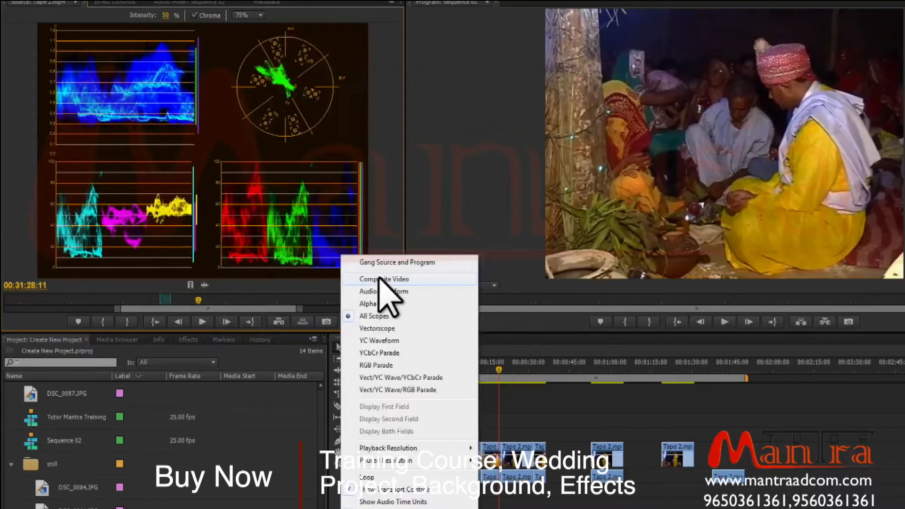
{"action": "left_click", "coordinate": [379, 279]}
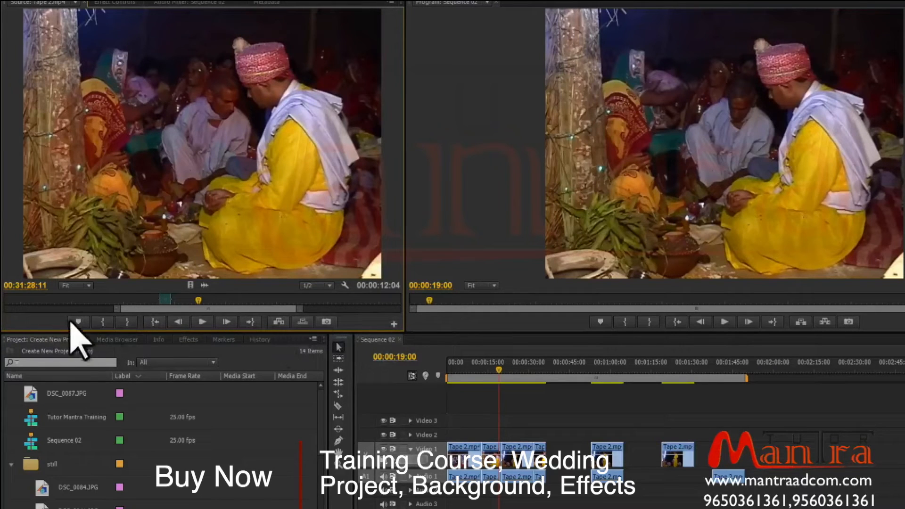
Add the Play In to Out and Safe Margins buttons to the Source Monitor transport controls with the Button Editor.
{"action": "left_click", "coordinate": [394, 323]}
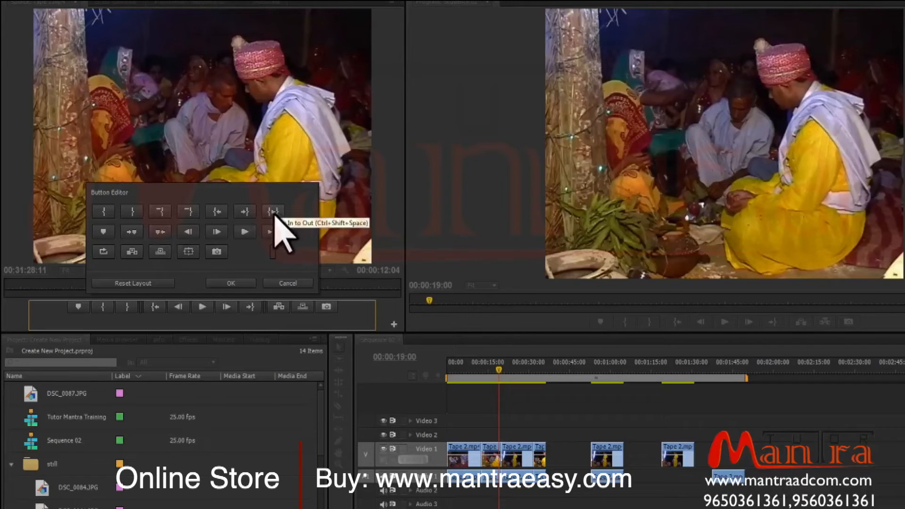
{"action": "left_click_drag", "start_coordinate": [275, 212], "coordinate": [283, 310]}
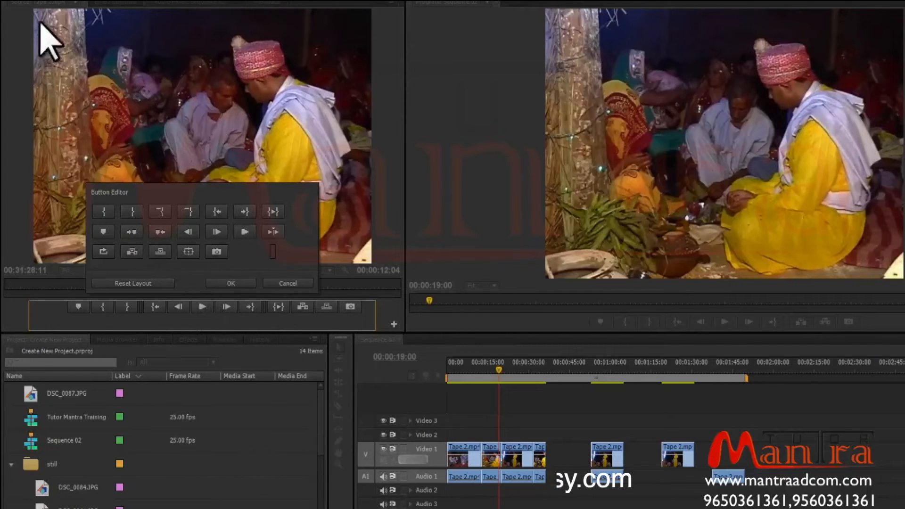
{"action": "left_click_drag", "start_coordinate": [217, 227], "coordinate": [218, 309]}
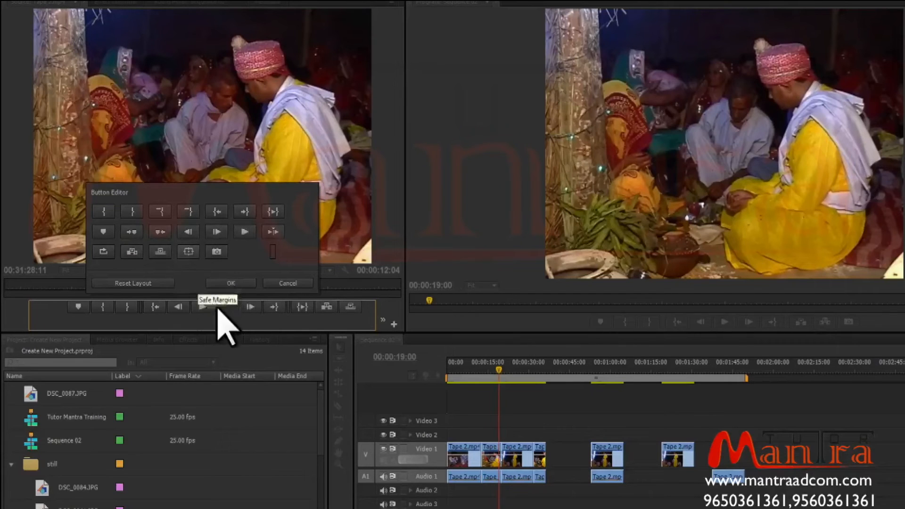
{"action": "left_click", "coordinate": [232, 283]}
Toggle the safe margins overlay and play the source from In to Out, then stop playback.
{"action": "left_click", "coordinate": [226, 322]}
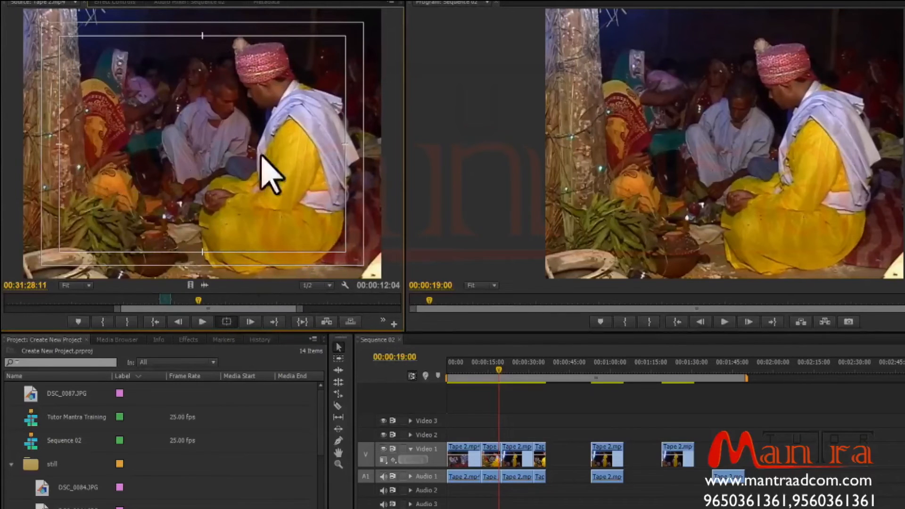
{"action": "left_click", "coordinate": [227, 322]}
{"action": "left_click", "coordinate": [229, 324]}
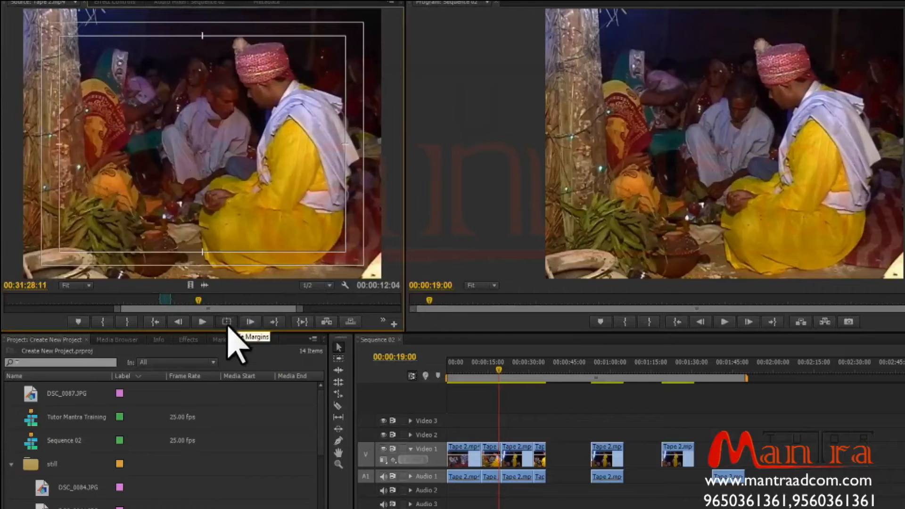
{"action": "left_click", "coordinate": [302, 326]}
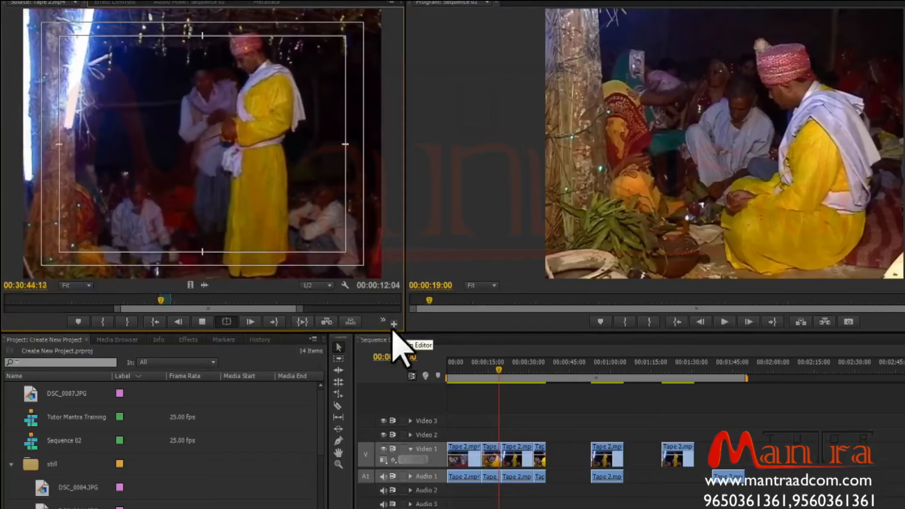
{"action": "left_click", "coordinate": [227, 321]}
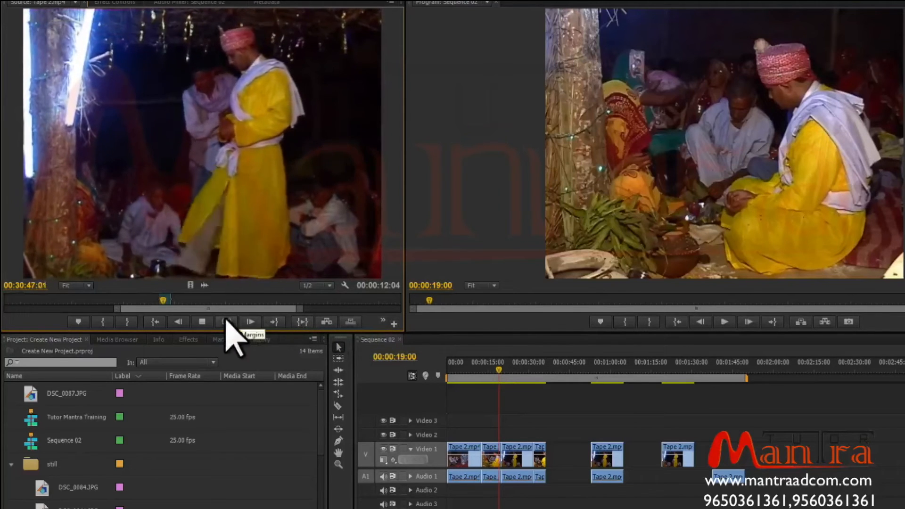
{"action": "left_click", "coordinate": [200, 322]}
Reset the Source Monitor button layout to its default in the Button Editor.
{"action": "left_click", "coordinate": [394, 324]}
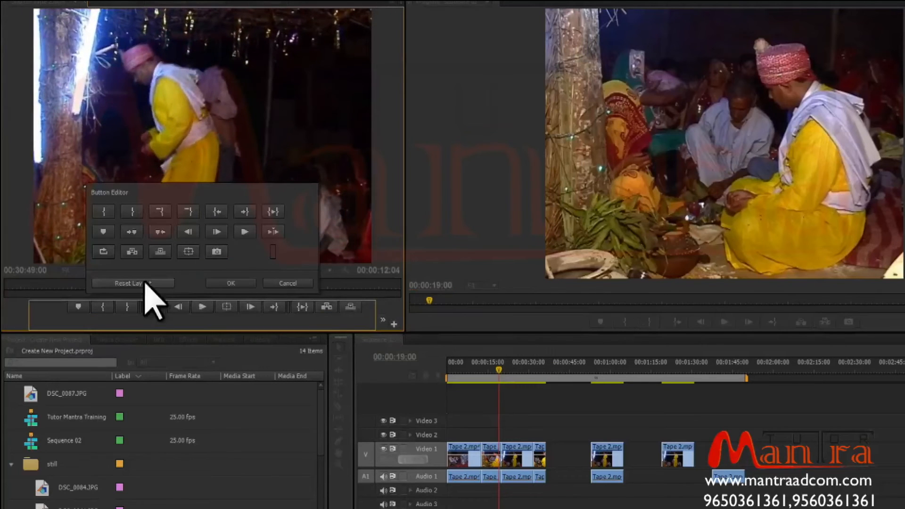
{"action": "left_click", "coordinate": [144, 283]}
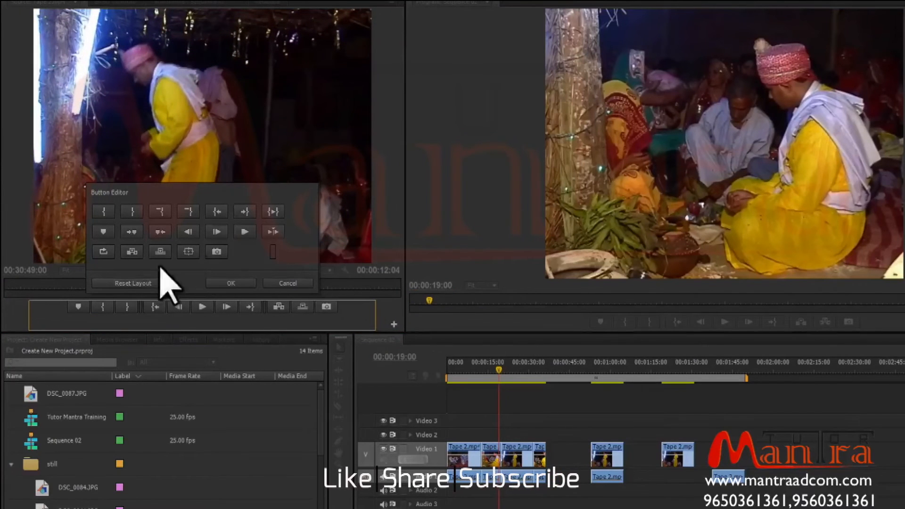
{"action": "left_click", "coordinate": [231, 283]}
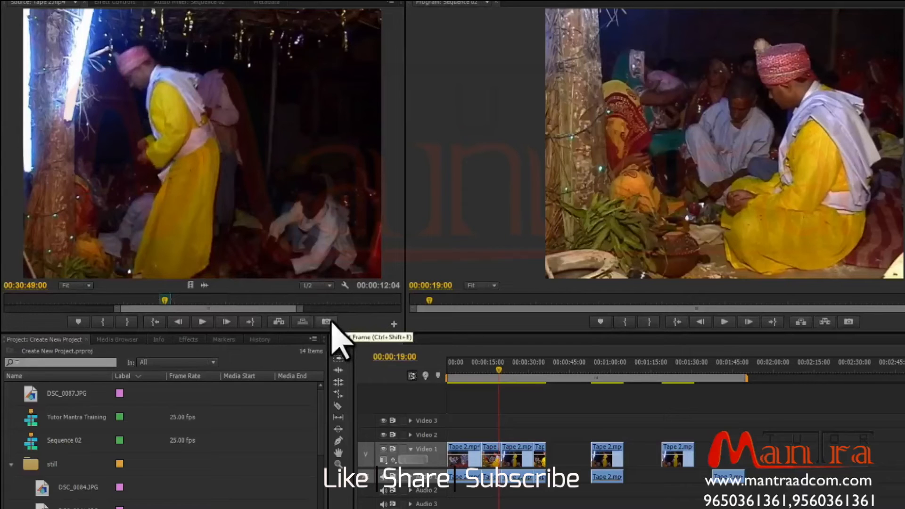
Move the source playhead to 00:29:44:16 and start Export Frame with JPEG format.
{"action": "left_click", "coordinate": [212, 297]}
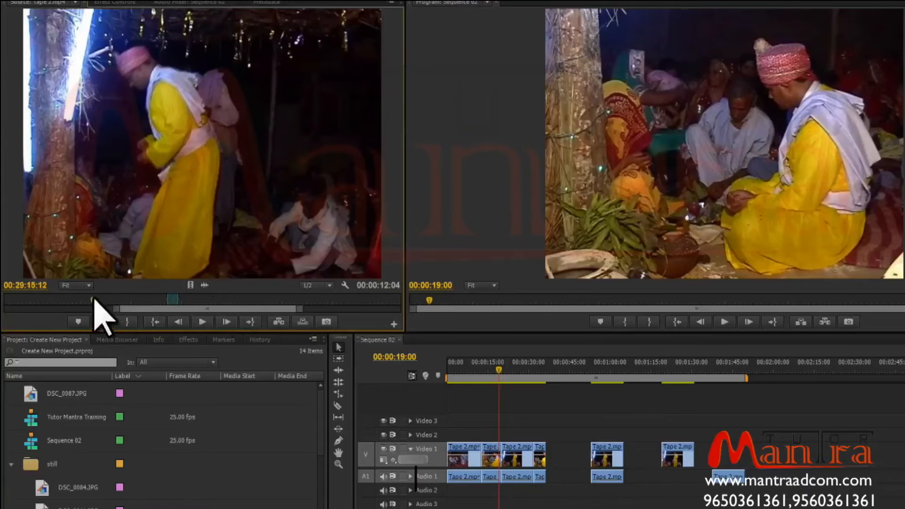
{"action": "left_click", "coordinate": [188, 301]}
{"action": "left_click_drag", "start_coordinate": [194, 303], "coordinate": [118, 305]}
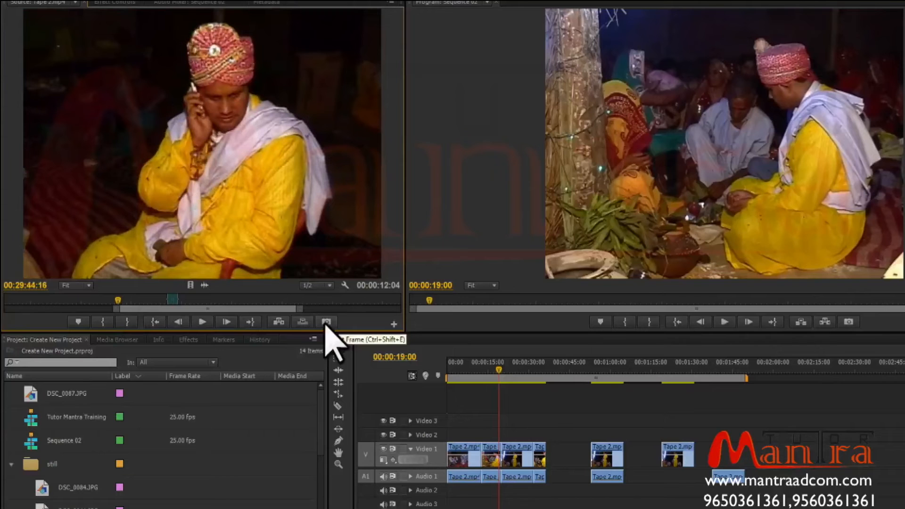
{"action": "left_click", "coordinate": [325, 322]}
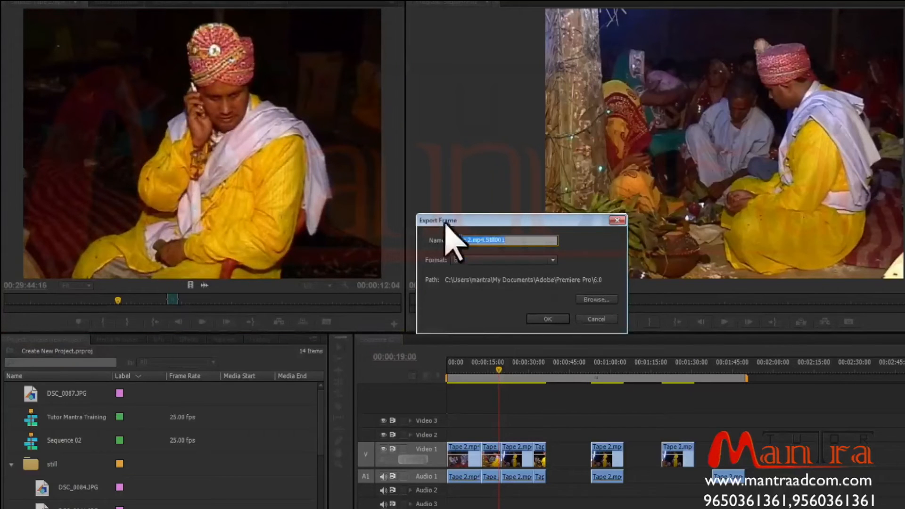
{"action": "left_click", "coordinate": [495, 261]}
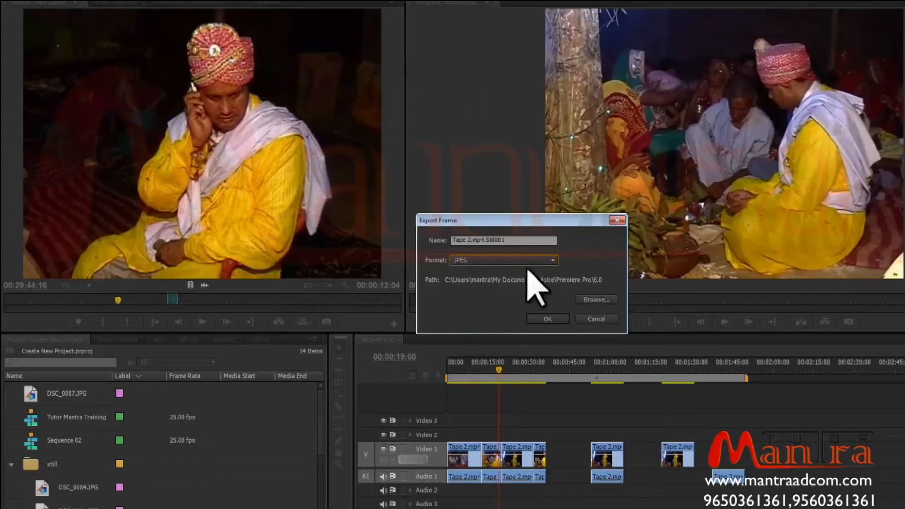
Export the frame as wedding still 1 into the Desktop folder.
{"action": "left_click_drag", "start_coordinate": [507, 240], "coordinate": [495, 241]}
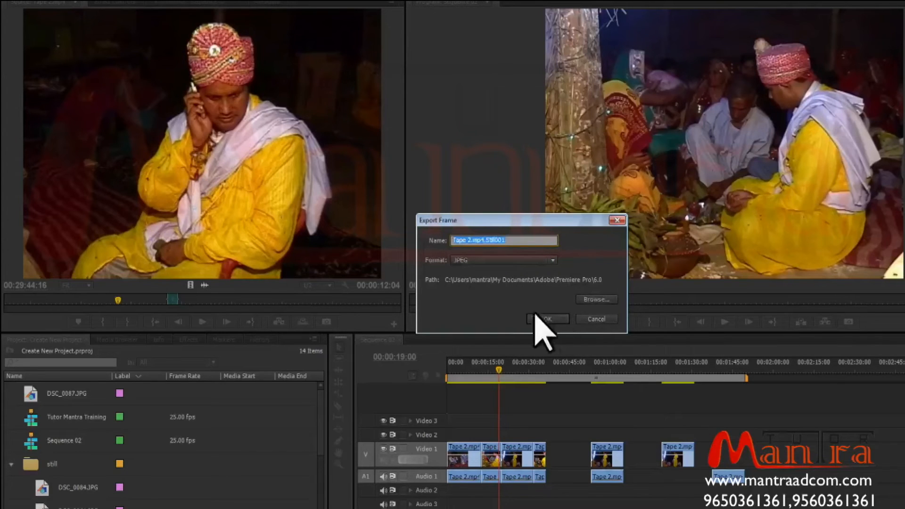
{"action": "left_click", "coordinate": [596, 300]}
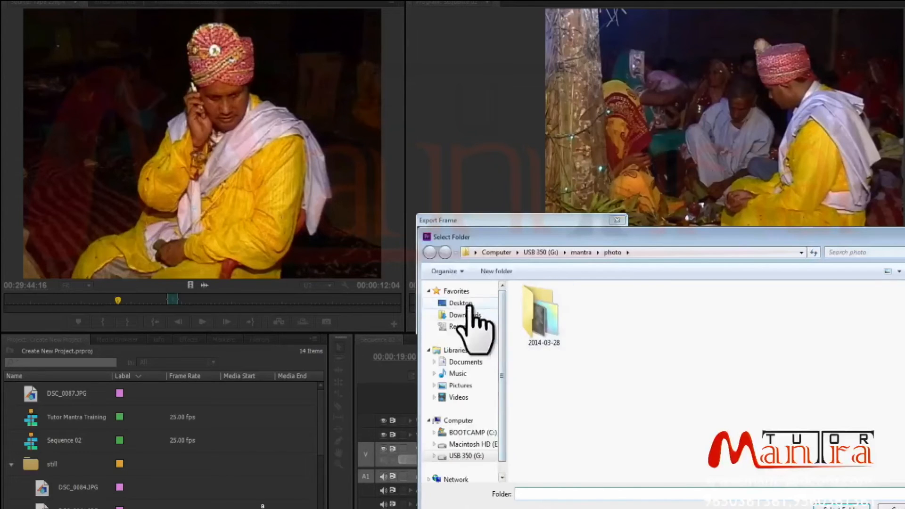
{"action": "left_click", "coordinate": [460, 303]}
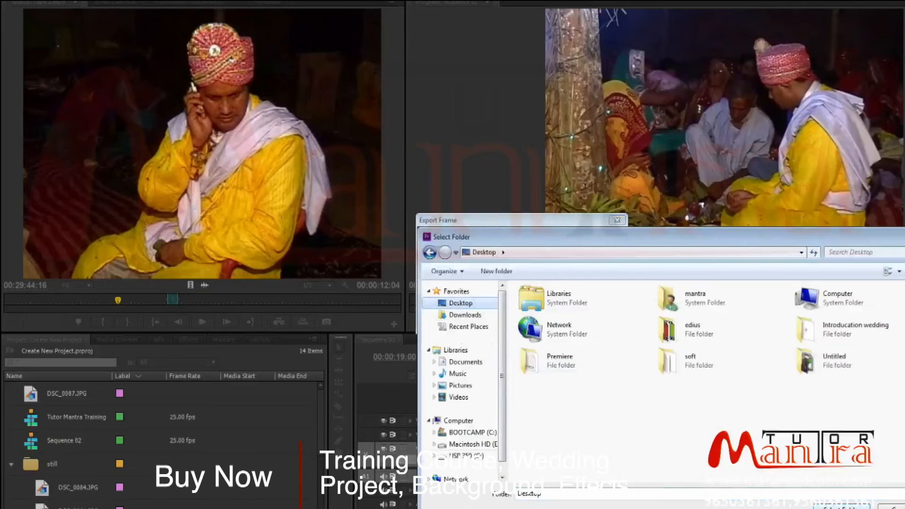
{"action": "left_click", "coordinate": [841, 508]}
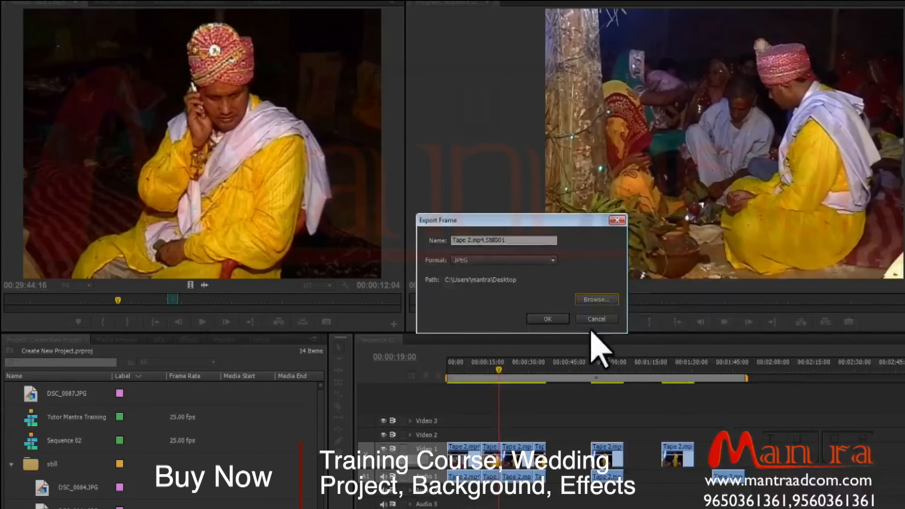
{"action": "triple_click", "coordinate": [516, 241]}
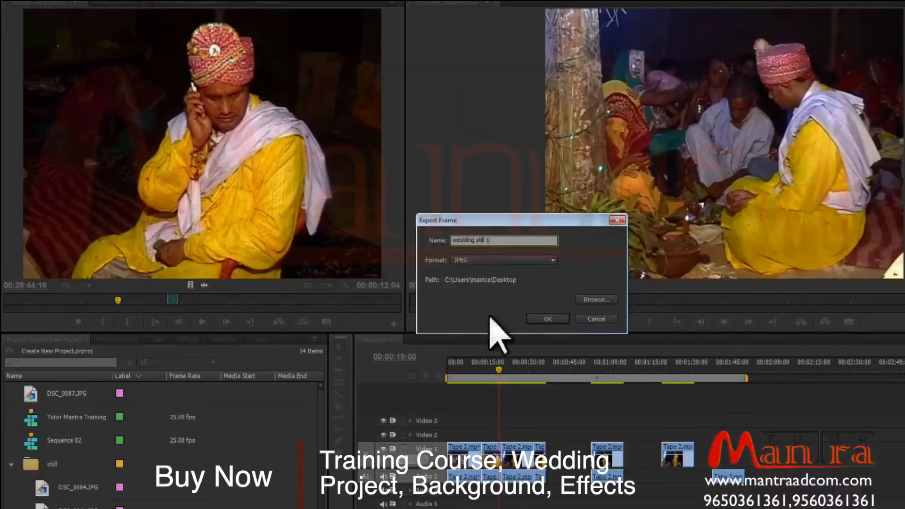
{"action": "left_click", "coordinate": [548, 319]}
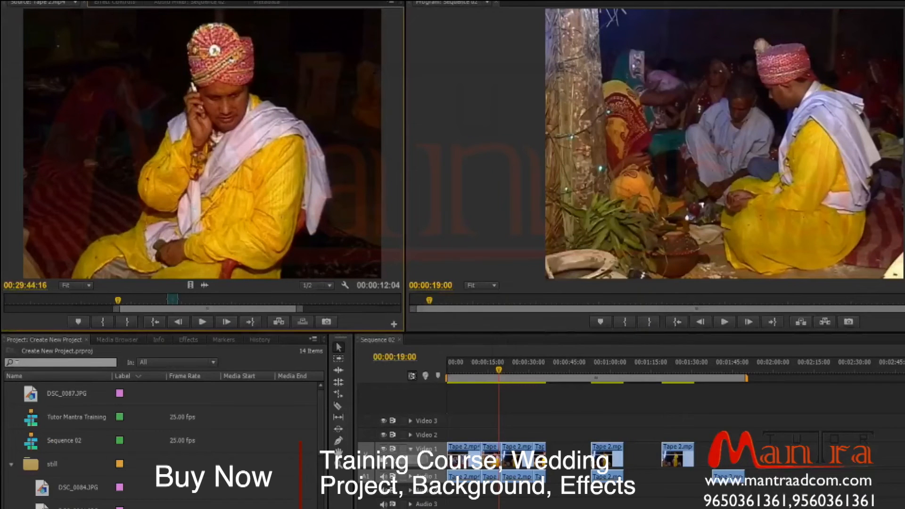
Check the exported wedding still 1 image in the Desktop folder, then close the file browser.
{"action": "left_click", "coordinate": [130, 508]}
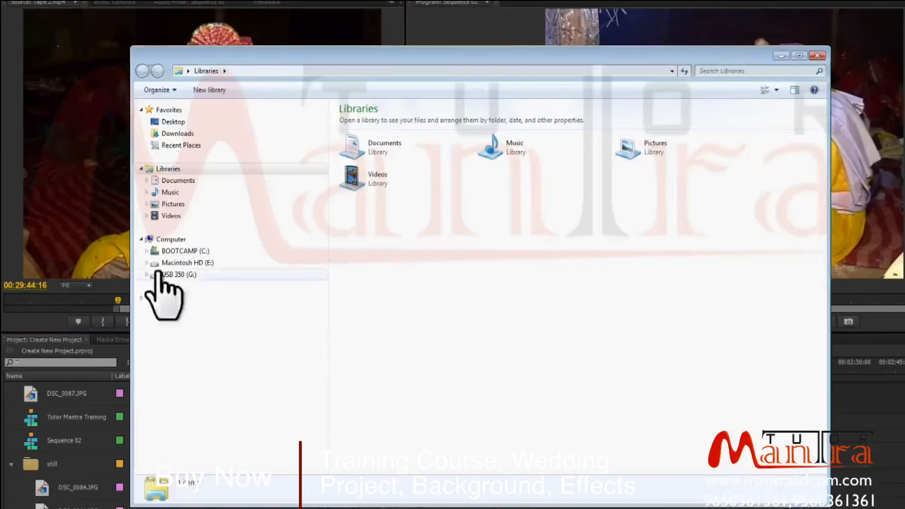
{"action": "left_click", "coordinate": [187, 124]}
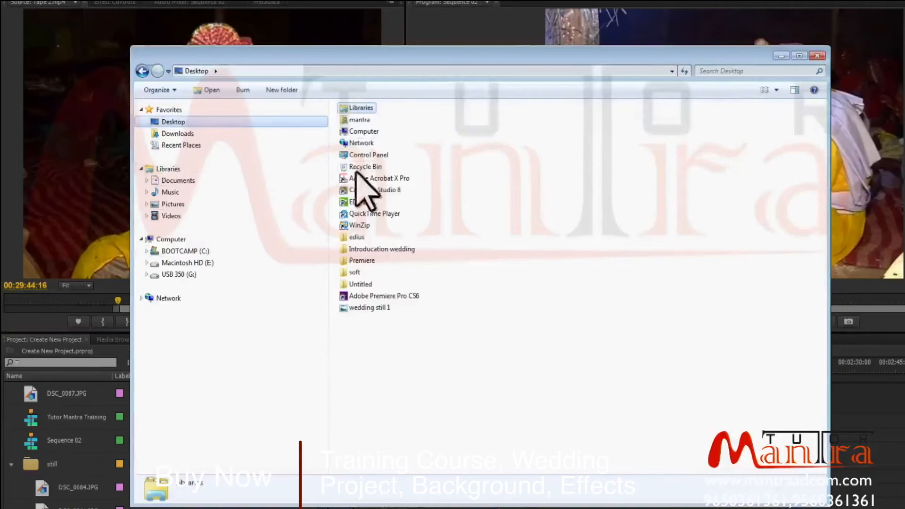
{"action": "left_click", "coordinate": [380, 309]}
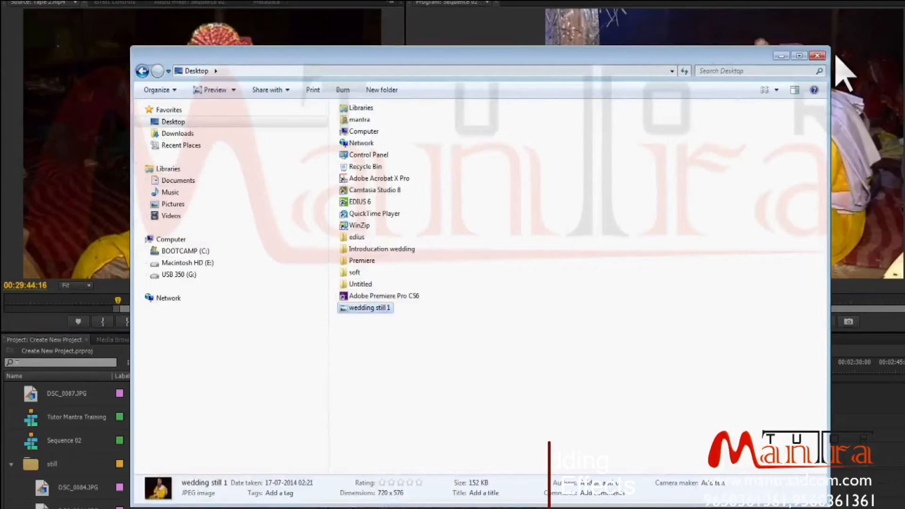
{"action": "left_click", "coordinate": [817, 55]}
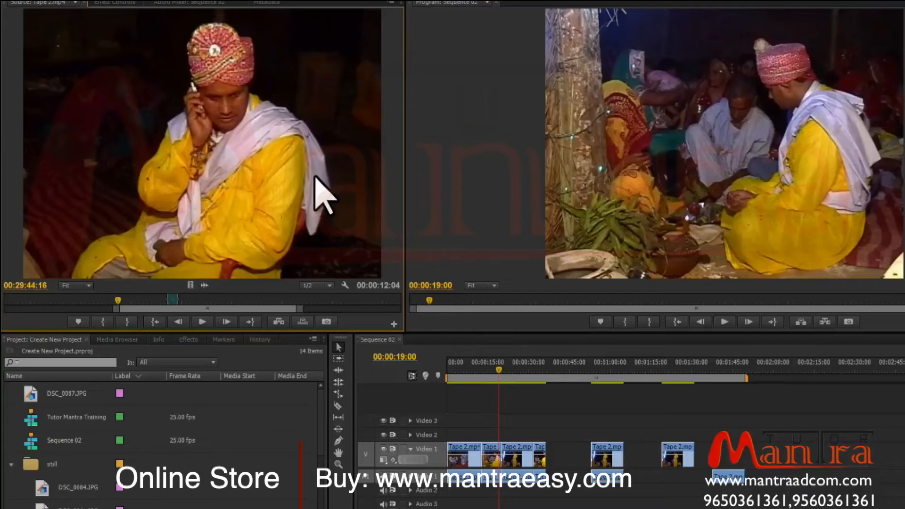
Open the DSC_0084.JPG still in the Source Monitor.
{"action": "left_click", "coordinate": [87, 3]}
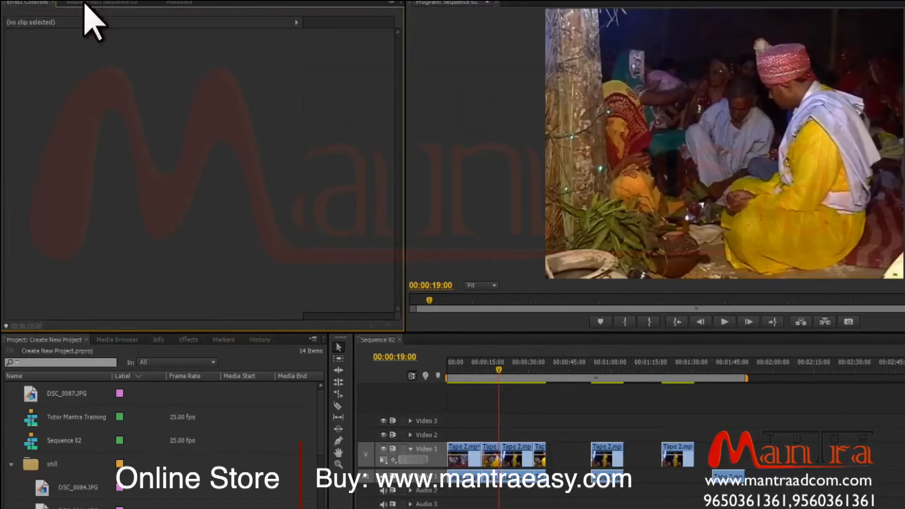
{"action": "double_click", "coordinate": [45, 491]}
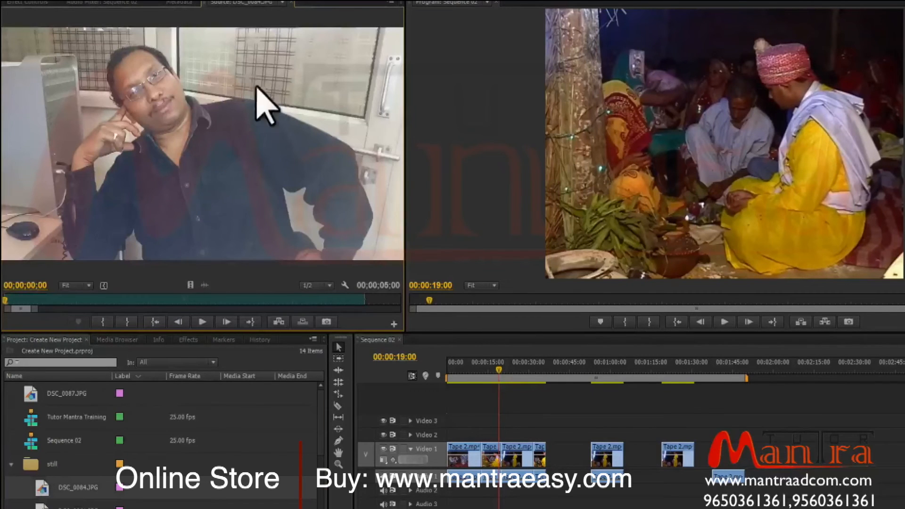
Open Tape 2.mp4 from the footage bin in the Source Monitor.
{"action": "scroll", "coordinate": [109, 481], "scroll_direction": "down", "scroll_amount": 5}
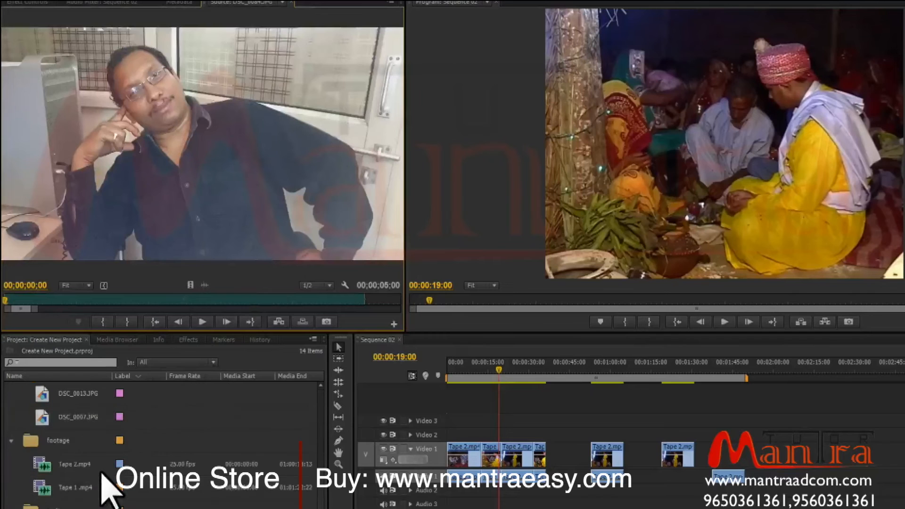
{"action": "left_click", "coordinate": [38, 468]}
{"action": "double_click", "coordinate": [37, 461]}
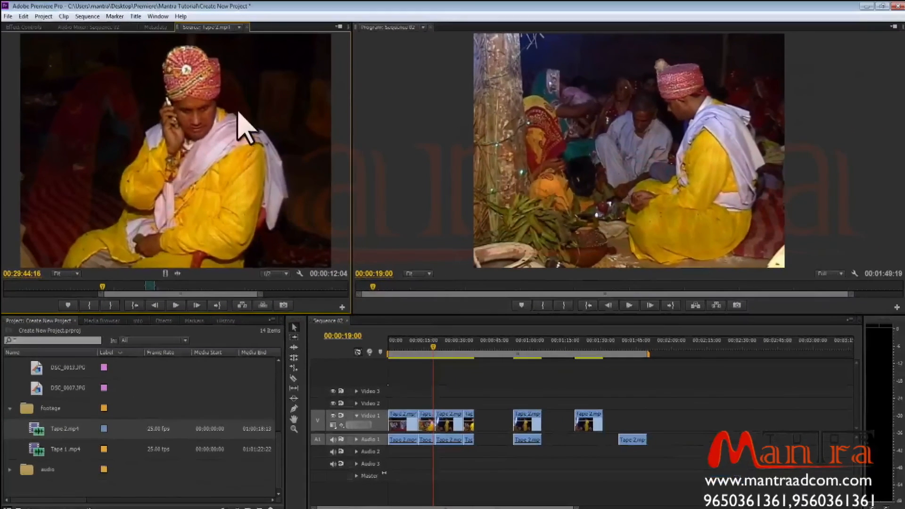
Bring the Source Monitor panel back to the front from the Window menu.
{"action": "left_click", "coordinate": [247, 27]}
{"action": "left_click", "coordinate": [158, 16]}
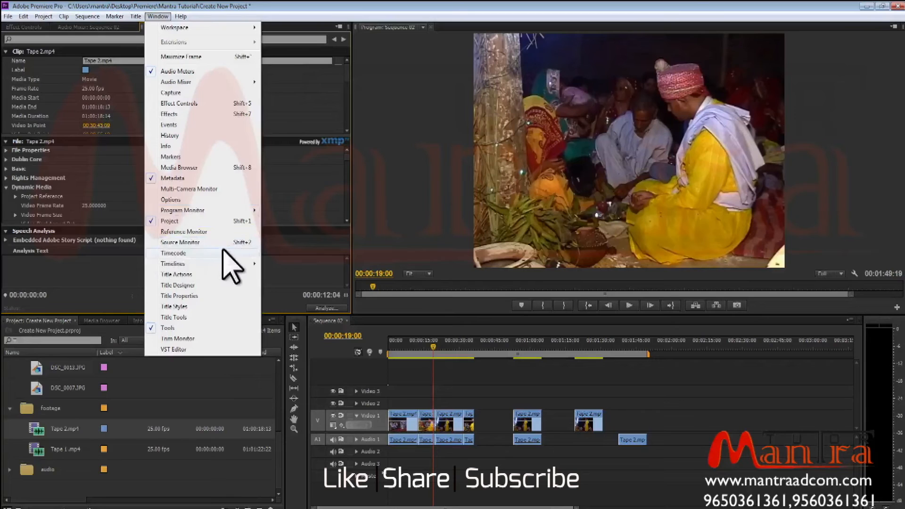
{"action": "left_click", "coordinate": [200, 242]}
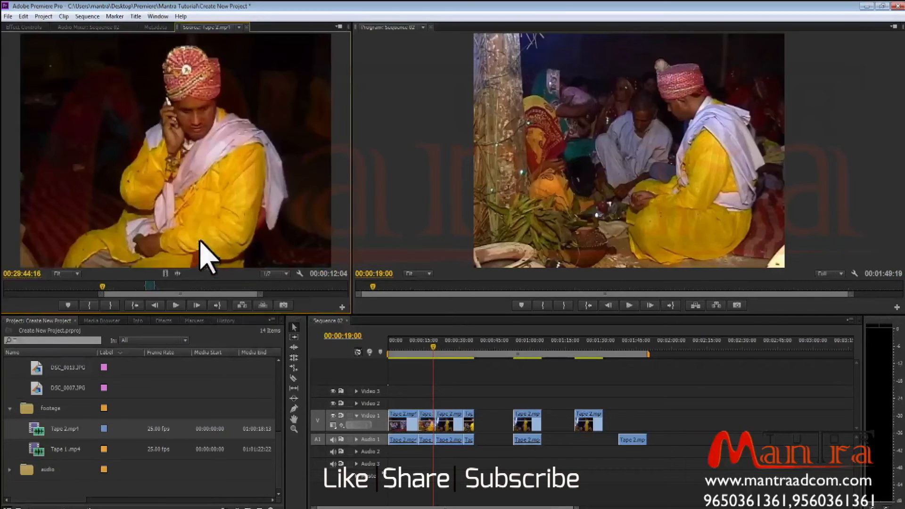
Move the source playhead to 00:29:08:09 and mark an In point there.
{"action": "right_click", "coordinate": [195, 113]}
{"action": "left_click", "coordinate": [162, 253]}
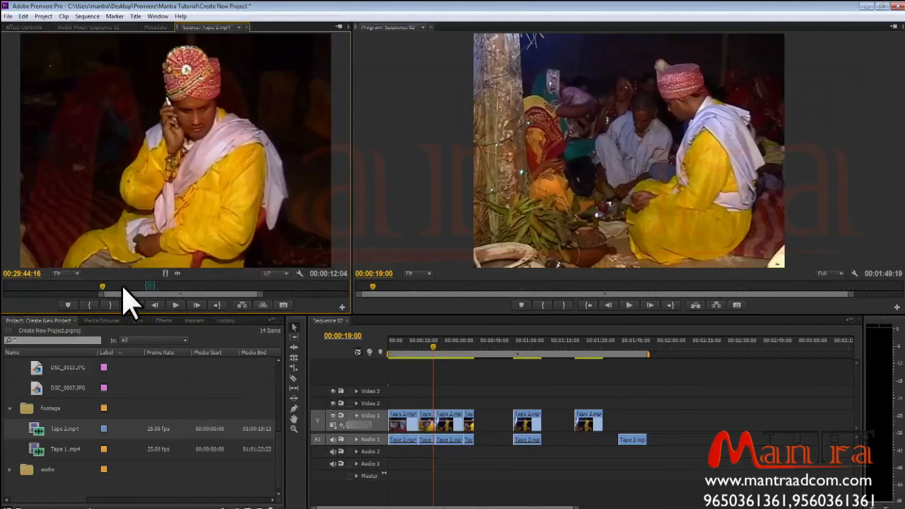
{"action": "right_click", "coordinate": [124, 291]}
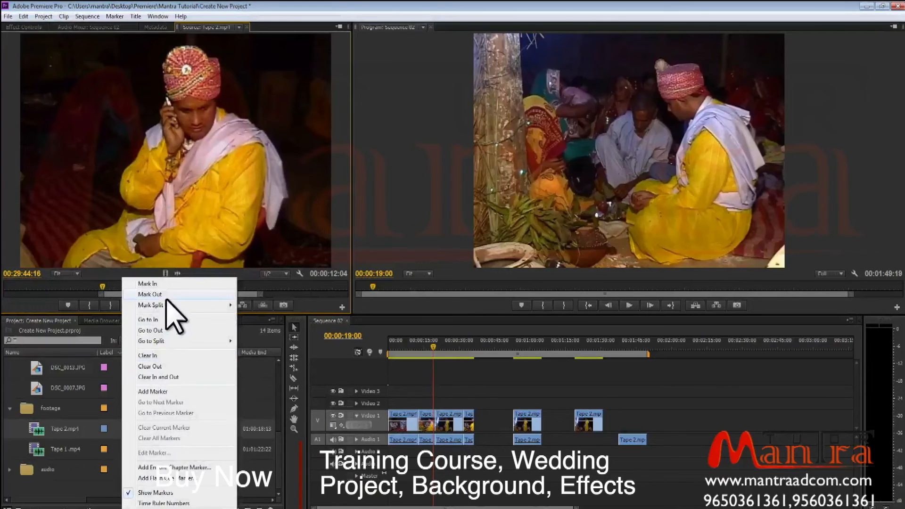
{"action": "left_click", "coordinate": [76, 285]}
{"action": "right_click", "coordinate": [77, 286]}
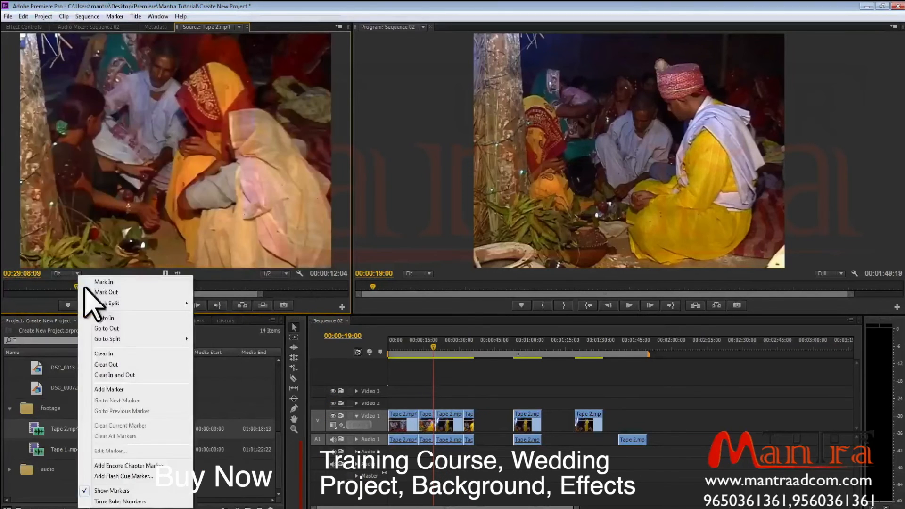
{"action": "left_click", "coordinate": [137, 284]}
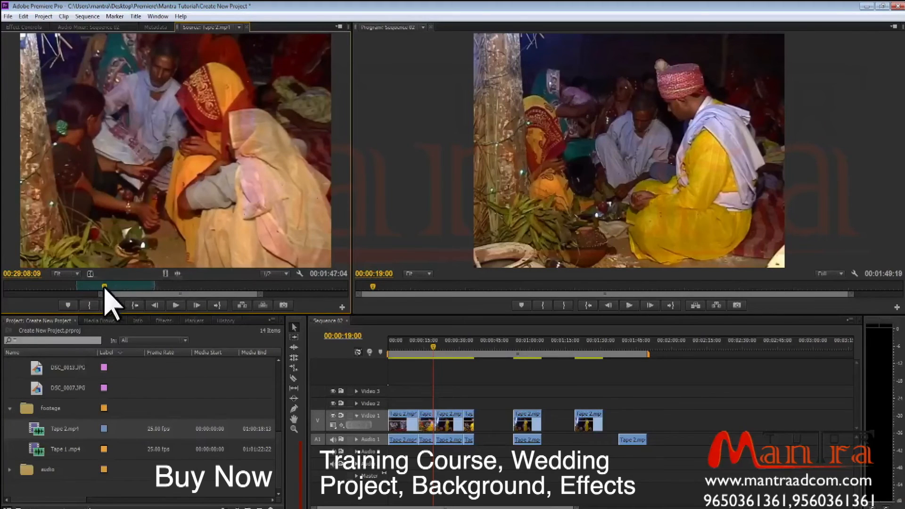
Move the source playhead to 00:29:48:15 and mark an Out point there.
{"action": "left_click", "coordinate": [105, 286]}
{"action": "right_click", "coordinate": [106, 286]}
{"action": "left_click", "coordinate": [160, 294]}
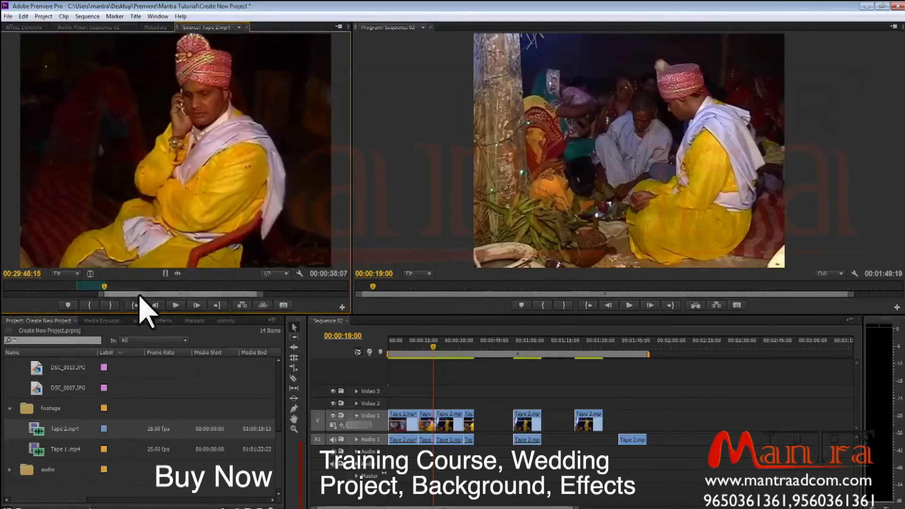
Mark split video In and Out points on the source clip using Mark Split.
{"action": "right_click", "coordinate": [114, 285]}
{"action": "mouse_move", "coordinate": [150, 304]}
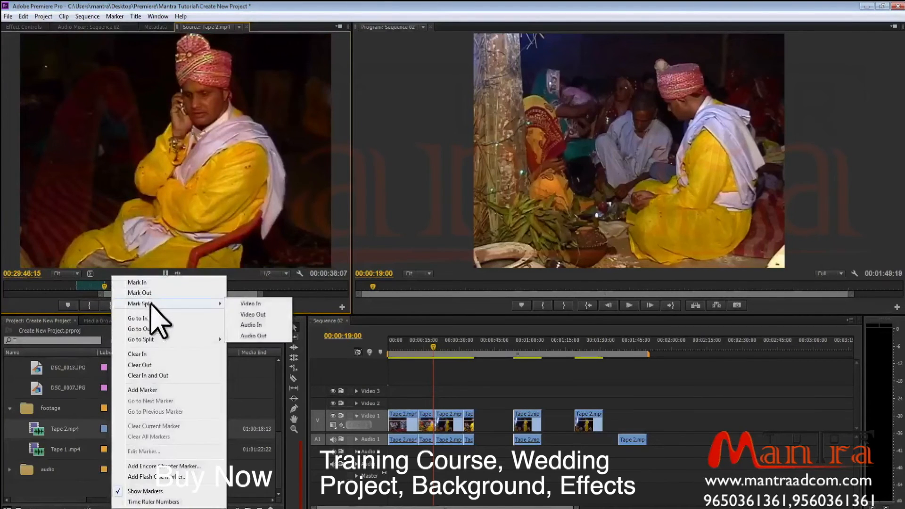
{"action": "left_click", "coordinate": [248, 307]}
{"action": "right_click", "coordinate": [129, 287]}
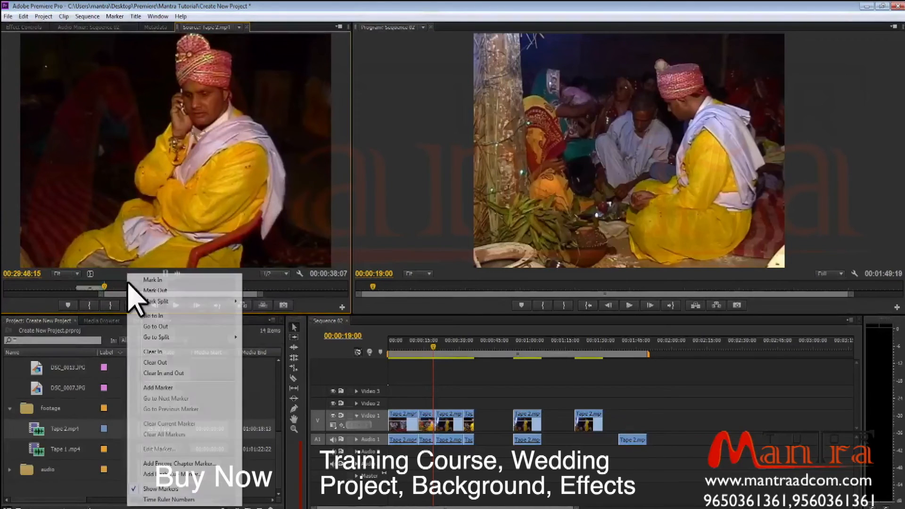
{"action": "mouse_move", "coordinate": [190, 304]}
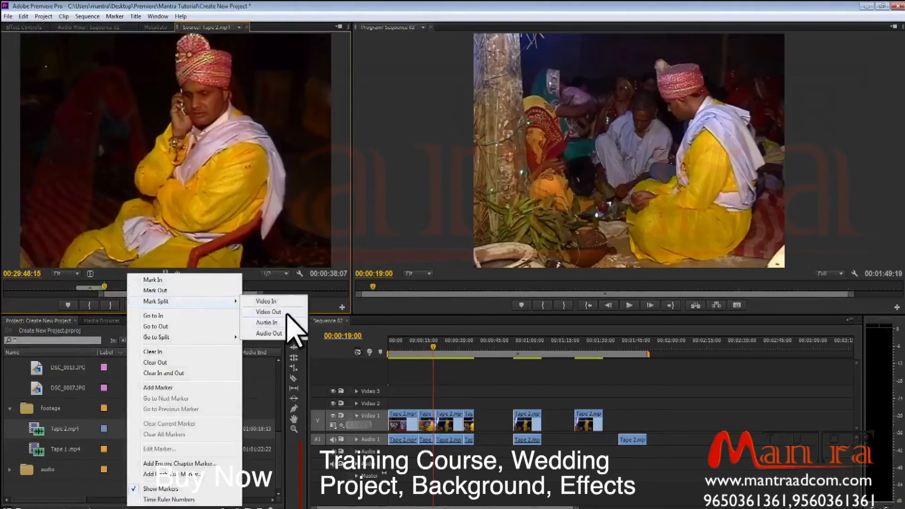
{"action": "left_click", "coordinate": [288, 312]}
{"action": "right_click", "coordinate": [139, 289]}
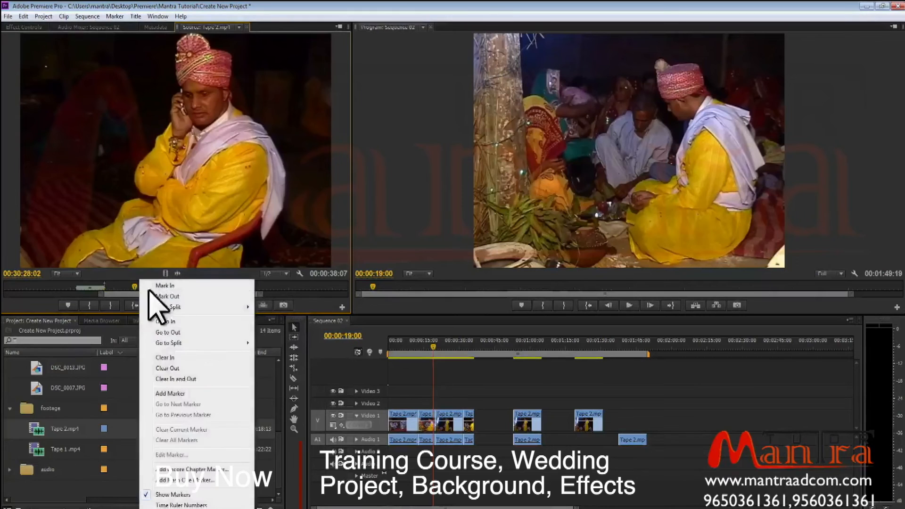
{"action": "mouse_move", "coordinate": [246, 307]}
{"action": "left_click", "coordinate": [288, 319]}
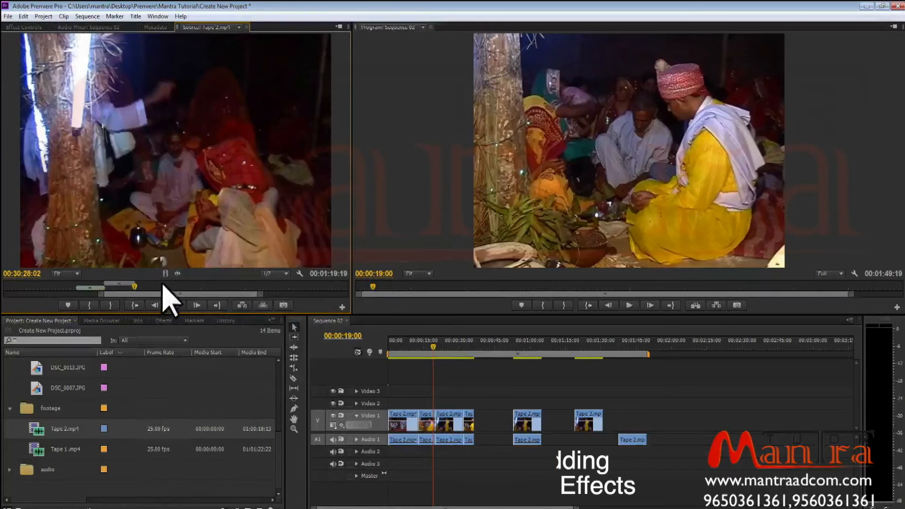
Clear the In and Out points on the source clip.
{"action": "right_click", "coordinate": [161, 289]}
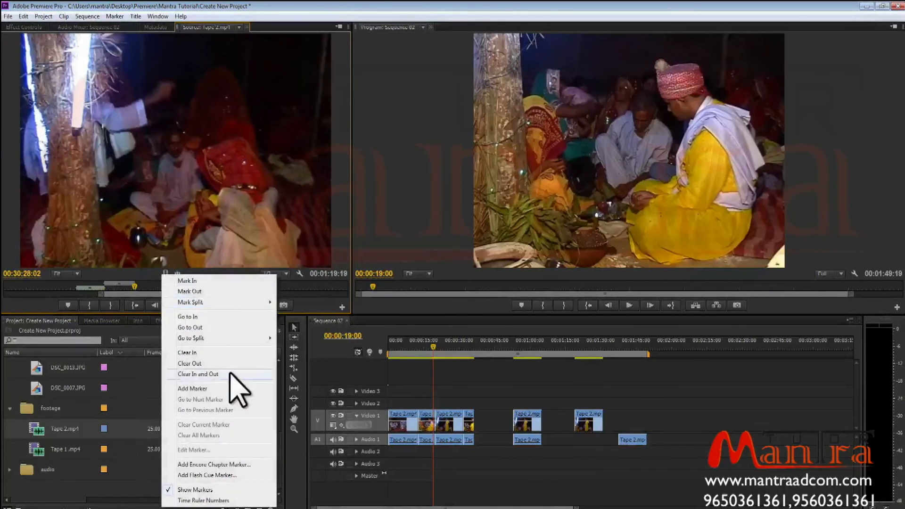
{"action": "left_click", "coordinate": [198, 374]}
Scrub through the source clip to 00:31:33:13 and mark a new In and Out range.
{"action": "left_click", "coordinate": [74, 286]}
{"action": "right_click", "coordinate": [74, 286]}
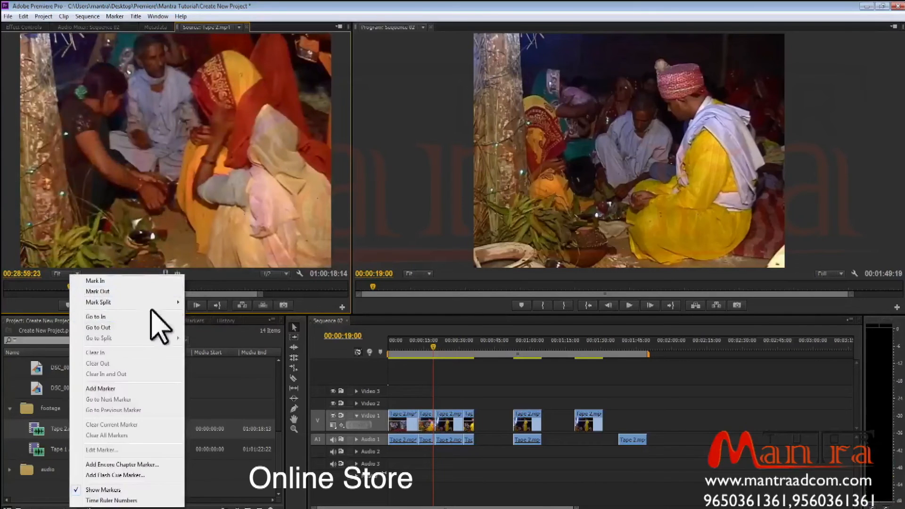
{"action": "left_click", "coordinate": [209, 280]}
{"action": "left_click", "coordinate": [151, 286]}
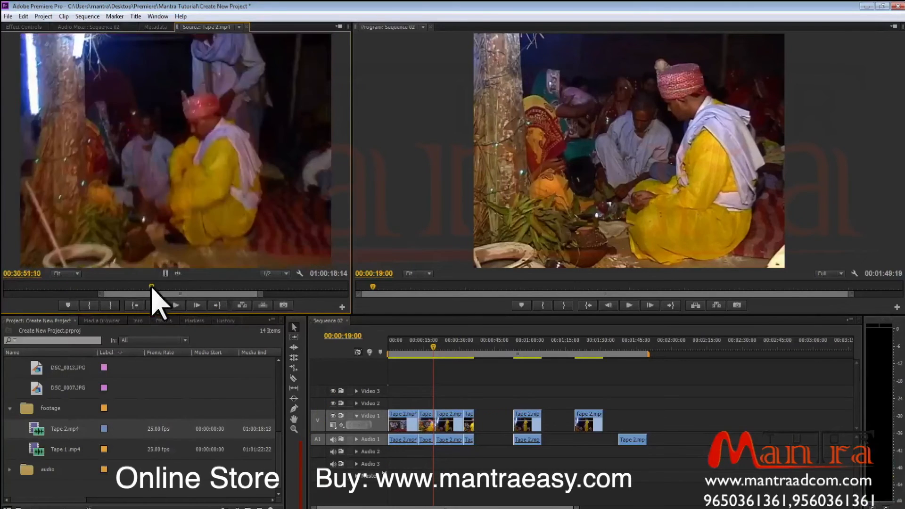
{"action": "left_click", "coordinate": [183, 287]}
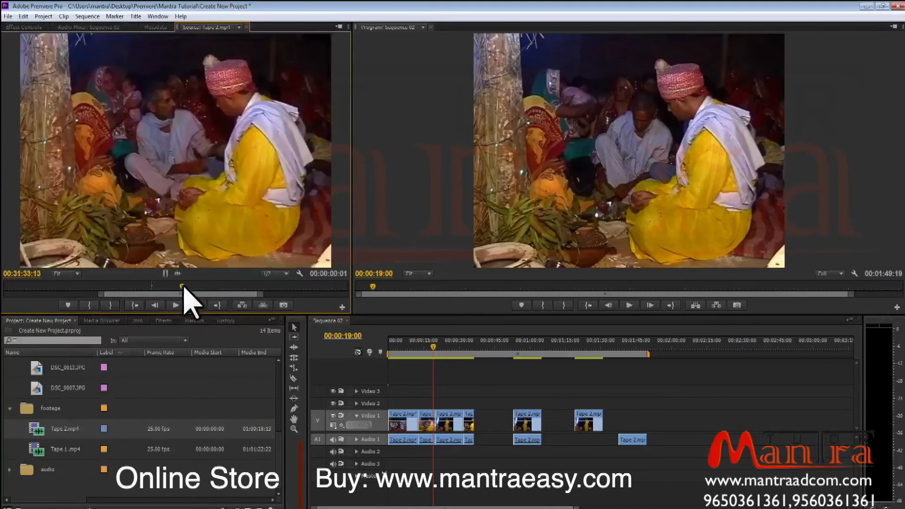
{"action": "right_click", "coordinate": [241, 284]}
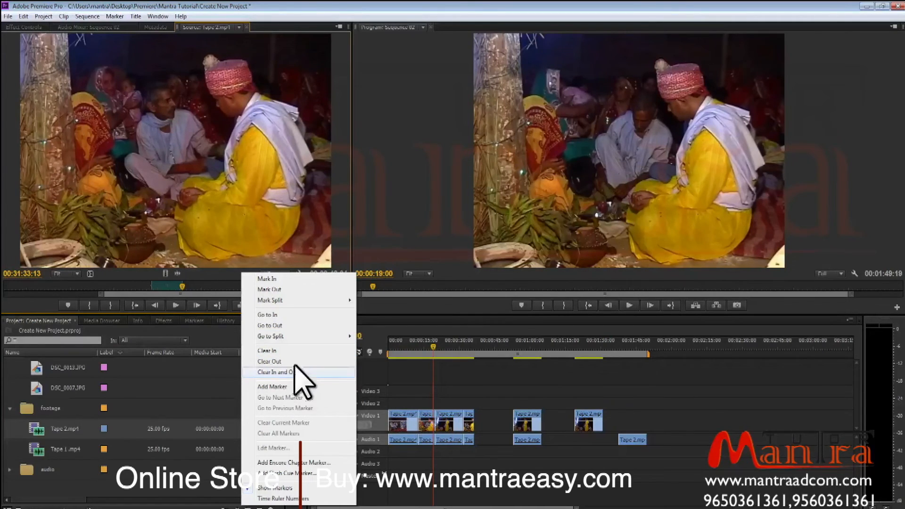
{"action": "left_click", "coordinate": [208, 291]}
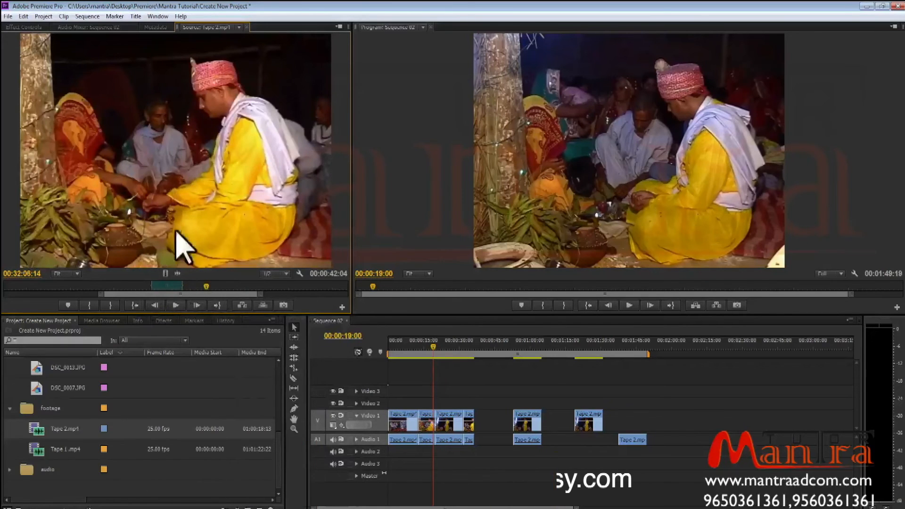
Review the In, Out and marker commands in the Marker menu.
{"action": "left_click", "coordinate": [67, 17]}
{"action": "mouse_move", "coordinate": [42, 18]}
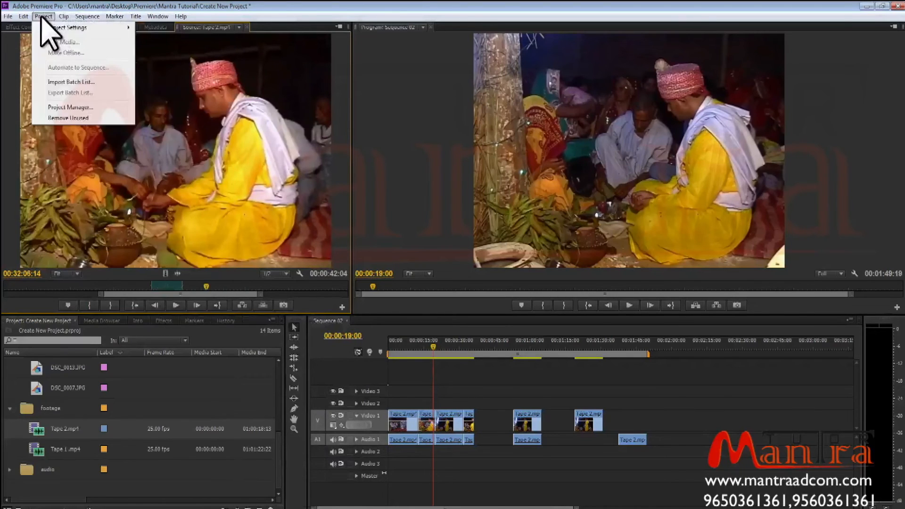
{"action": "left_click", "coordinate": [114, 18]}
{"action": "left_click", "coordinate": [114, 18]}
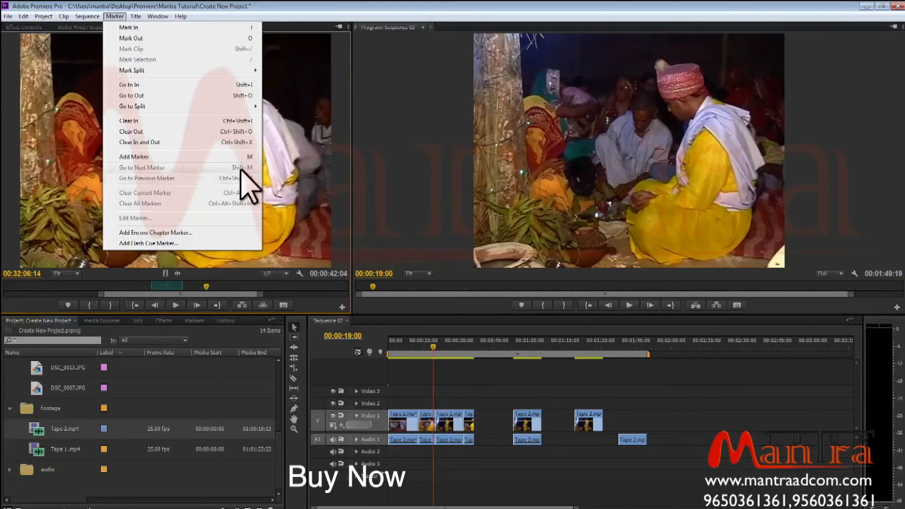
{"action": "left_click", "coordinate": [328, 238]}
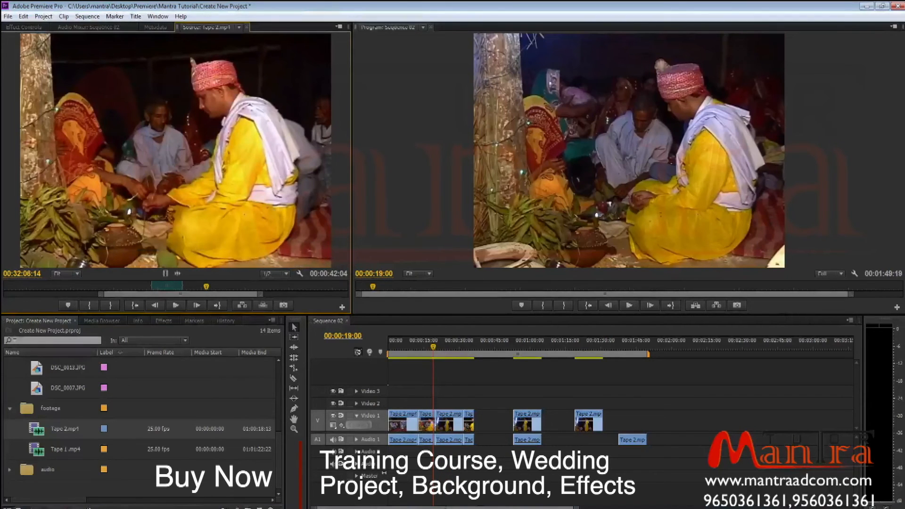
{"action": "left_click", "coordinate": [507, 507]}
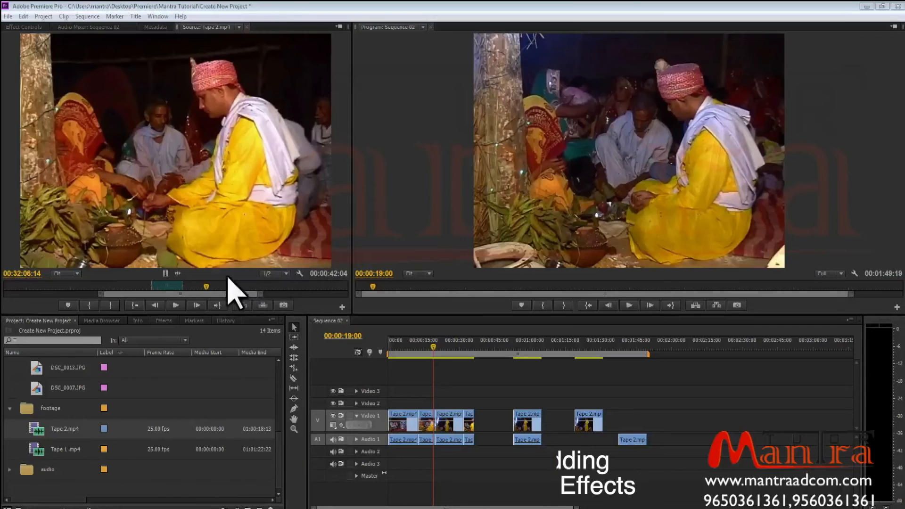
Move the source playhead to 00:30:31:24 and switch the Source Monitor display to Audio Waveform.
{"action": "left_click", "coordinate": [117, 287]}
{"action": "mouse_move", "coordinate": [114, 287]}
{"action": "left_mouse_down"}
{"action": "mouse_move", "coordinate": [137, 287]}
{"action": "mouse_move", "coordinate": [104, 295]}
{"action": "left_mouse_up"}
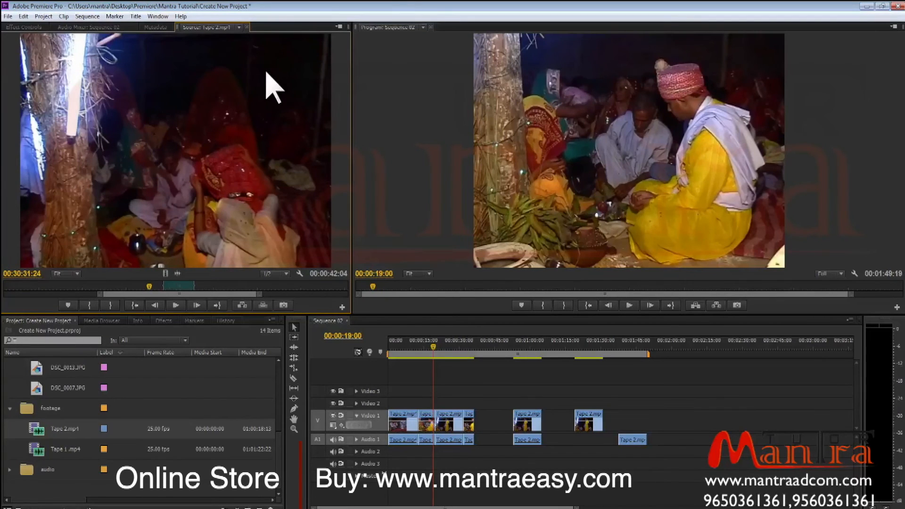
{"action": "left_click", "coordinate": [339, 27]}
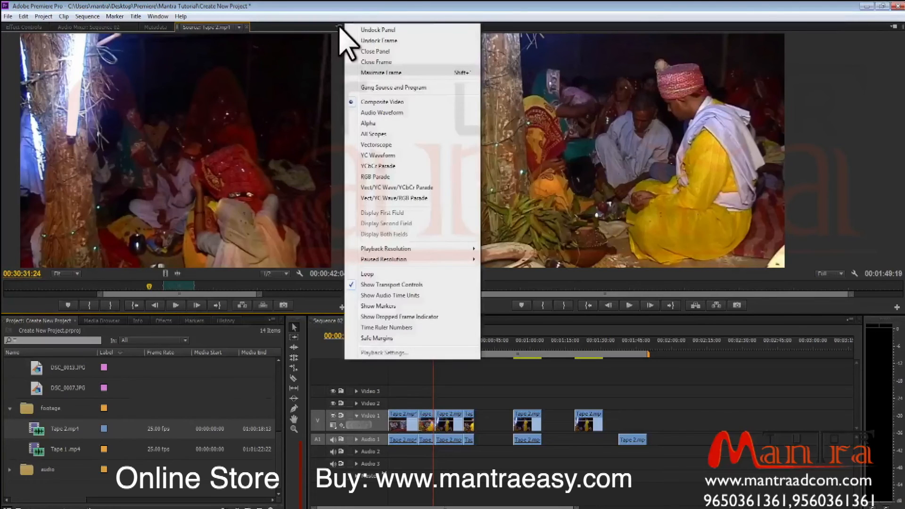
{"action": "left_click", "coordinate": [312, 26]}
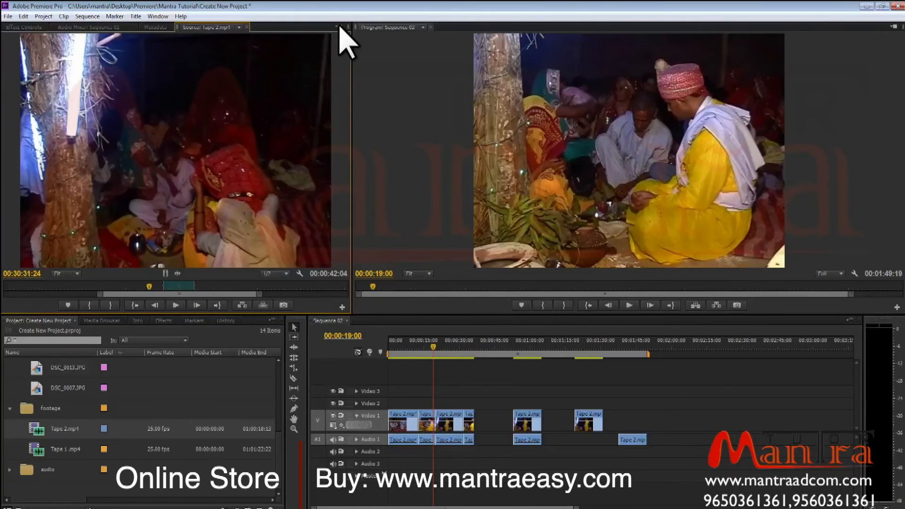
{"action": "left_click", "coordinate": [340, 27]}
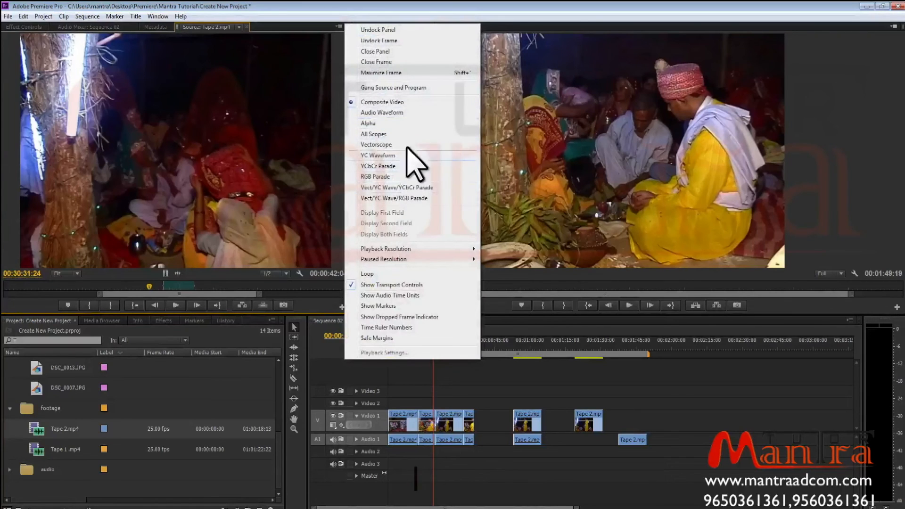
{"action": "left_click", "coordinate": [408, 113]}
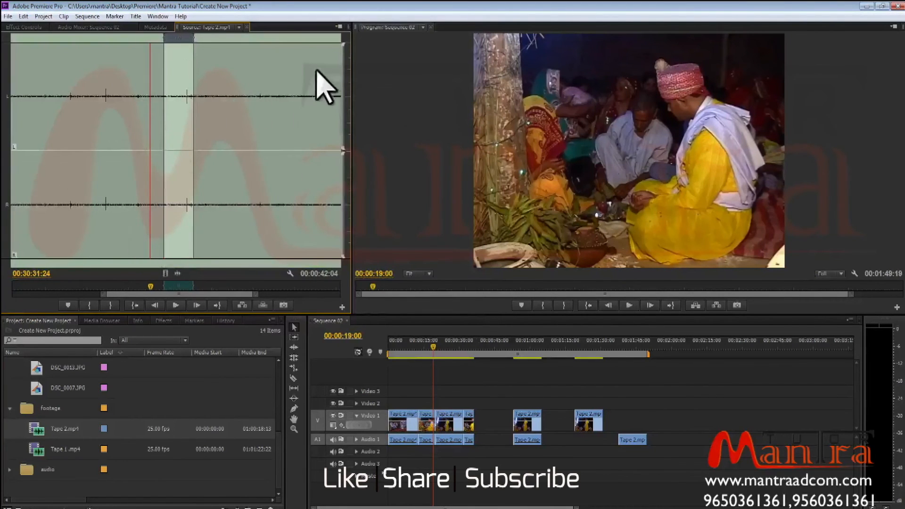
Switch the Source Monitor display to Alpha and then to All Scopes.
{"action": "left_click", "coordinate": [338, 27]}
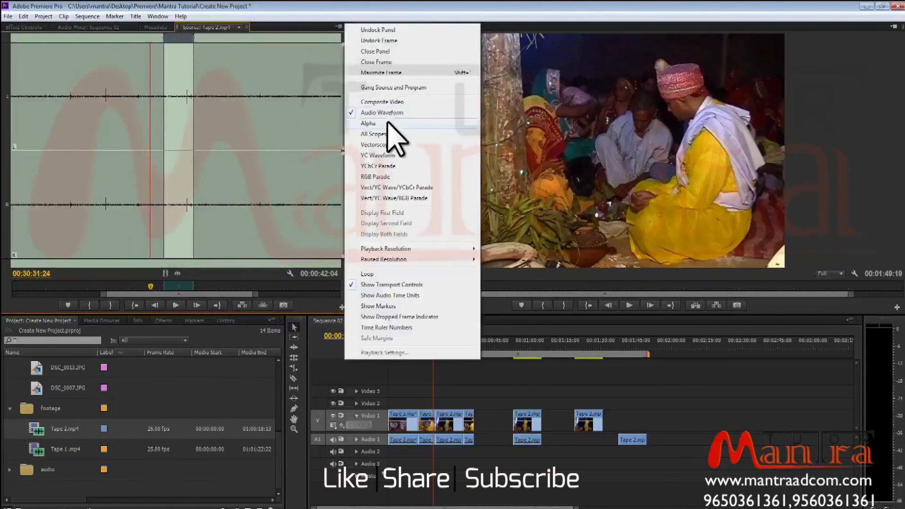
{"action": "left_click", "coordinate": [389, 123]}
{"action": "left_click", "coordinate": [337, 27]}
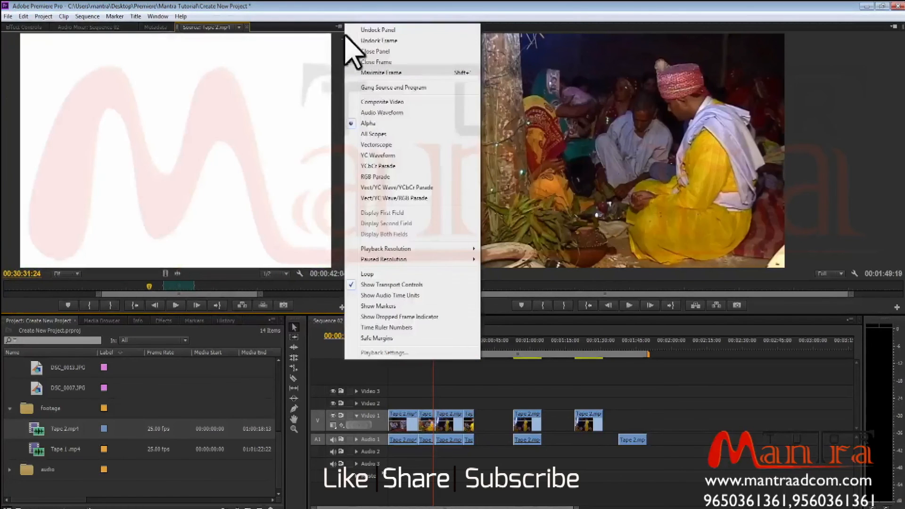
{"action": "left_click", "coordinate": [383, 134]}
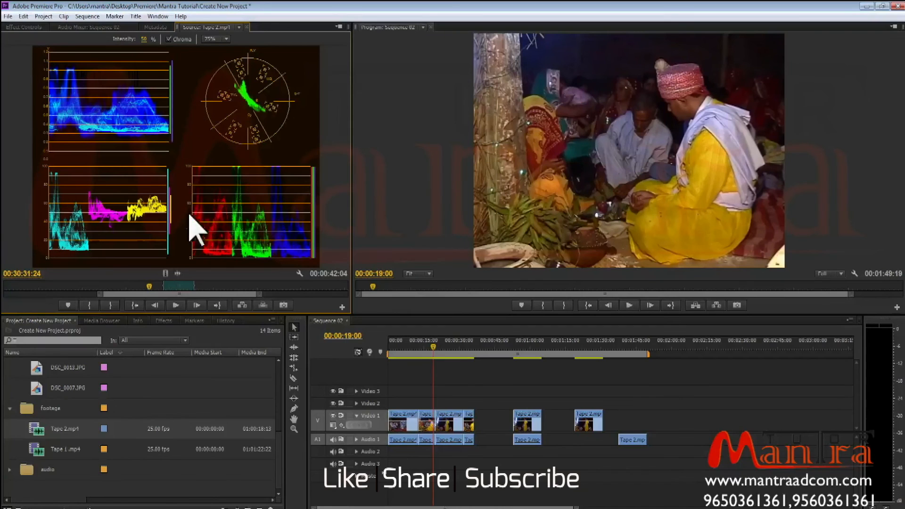
Turn on audio time units for the Source Monitor timecode, then turn them off again.
{"action": "left_click", "coordinate": [338, 27]}
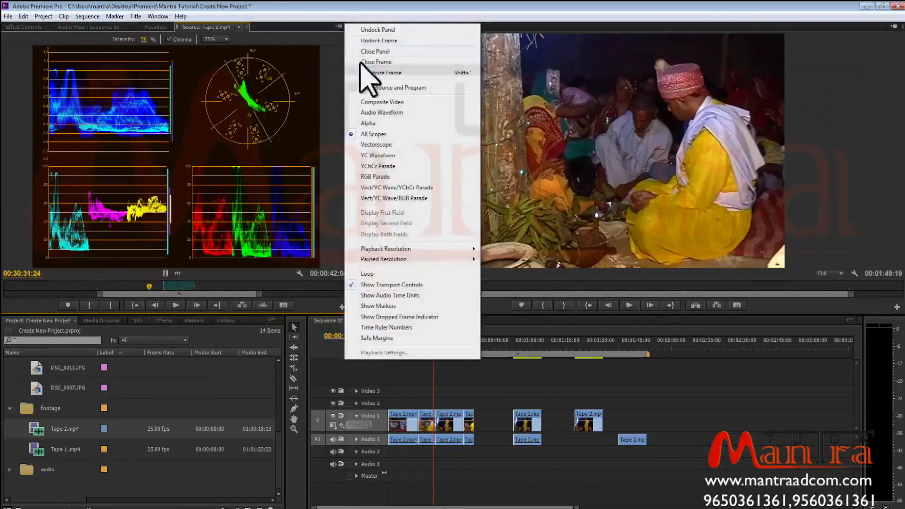
{"action": "mouse_move", "coordinate": [414, 255]}
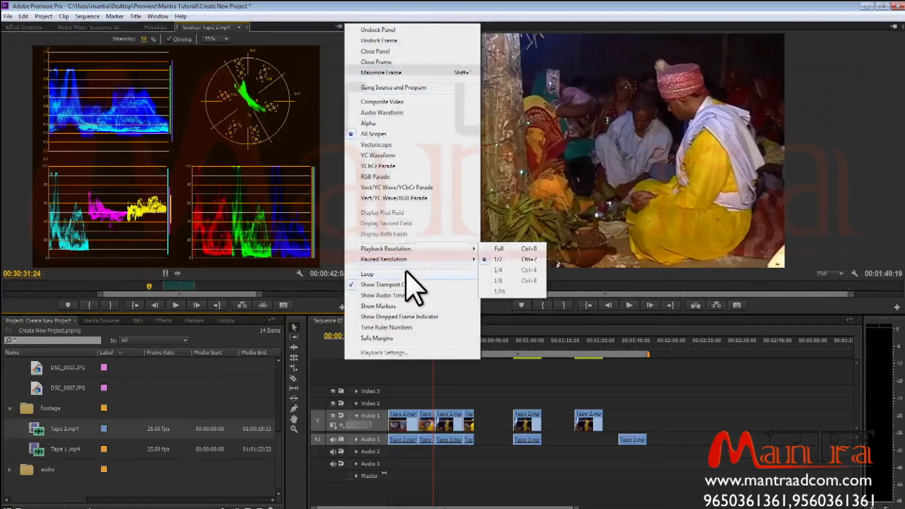
{"action": "left_click", "coordinate": [403, 295]}
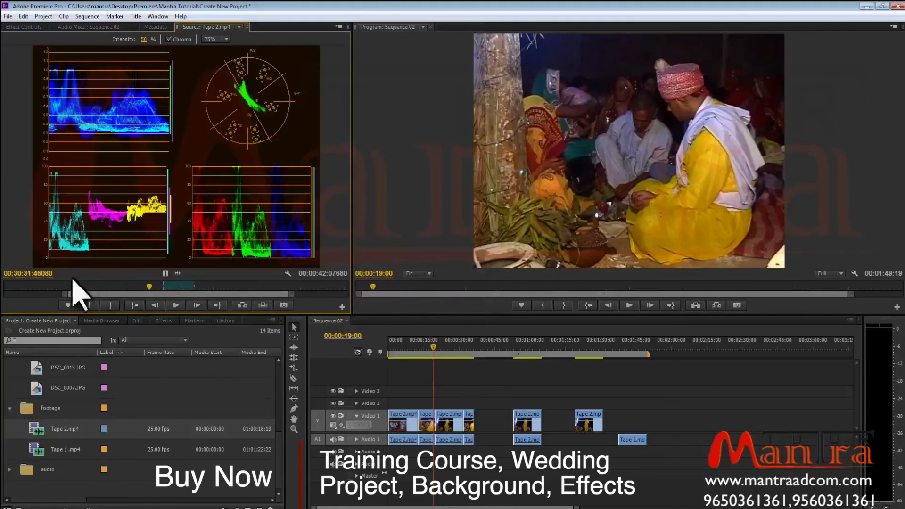
{"action": "left_click", "coordinate": [339, 27]}
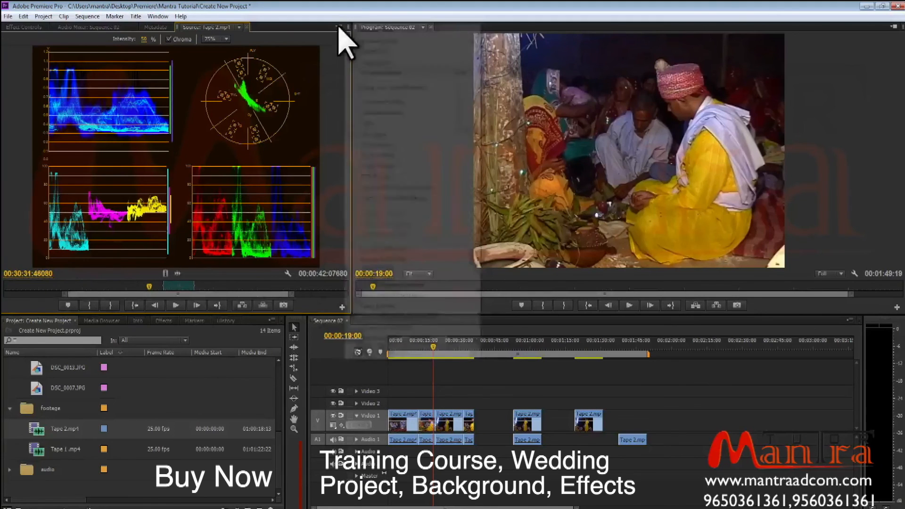
{"action": "left_click", "coordinate": [395, 295]}
Turn on Show Markers and switch the Source Monitor display back to Composite Video.
{"action": "left_click", "coordinate": [340, 27]}
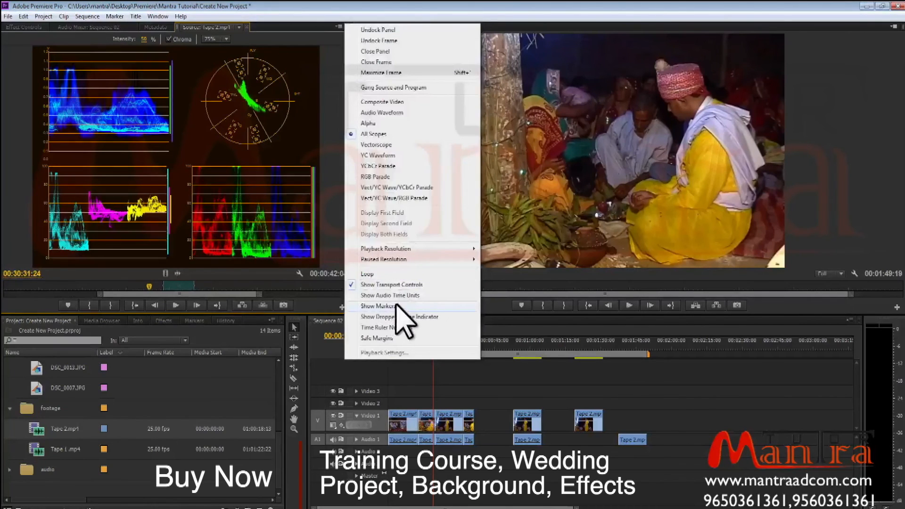
{"action": "left_click", "coordinate": [396, 305]}
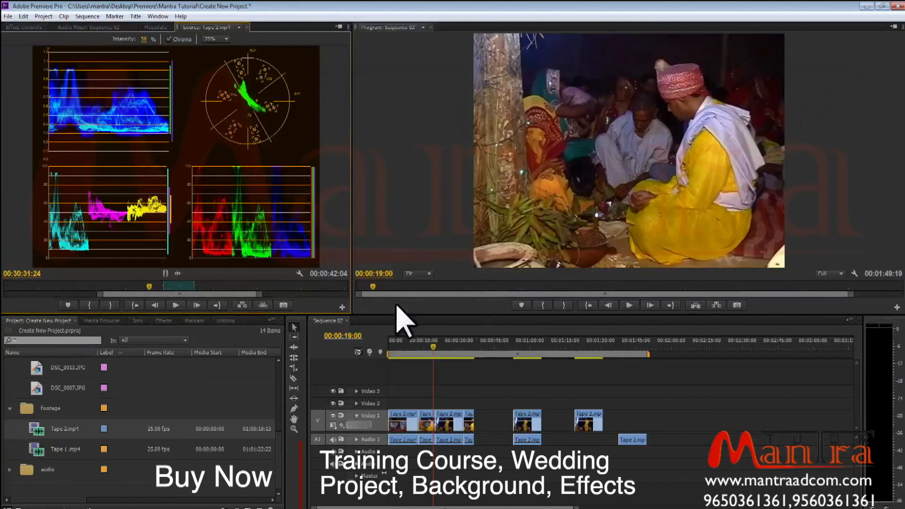
{"action": "left_click", "coordinate": [335, 28]}
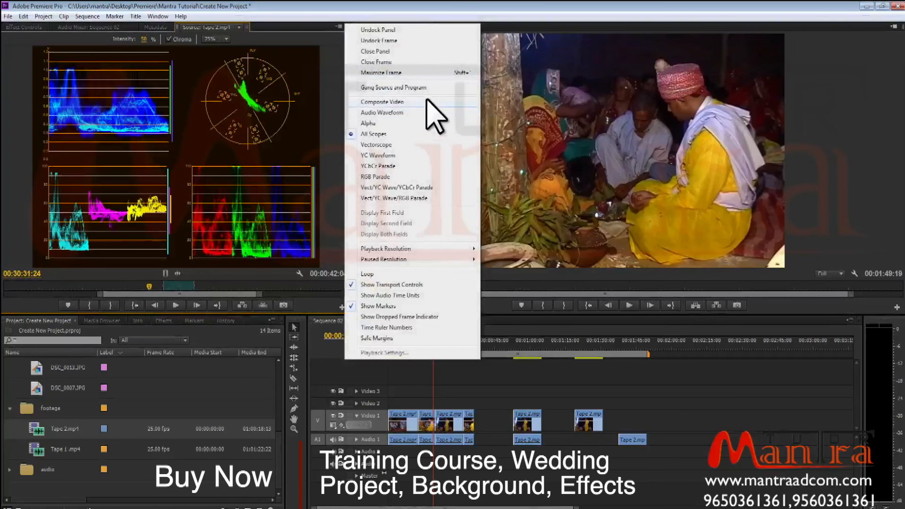
{"action": "left_click", "coordinate": [427, 101]}
Show time ruler numbers in the Source Monitor and scrub the source playhead to 00:55:40:24.
{"action": "left_click", "coordinate": [340, 27]}
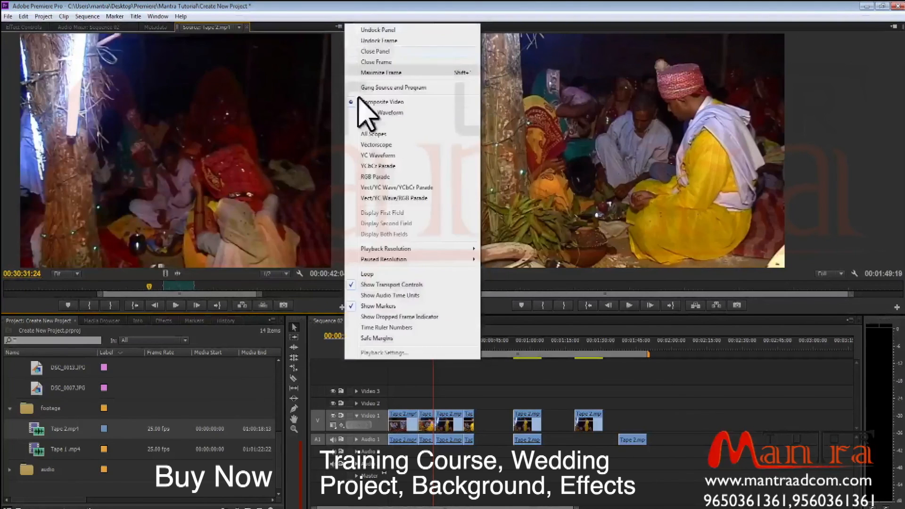
{"action": "left_click", "coordinate": [414, 328]}
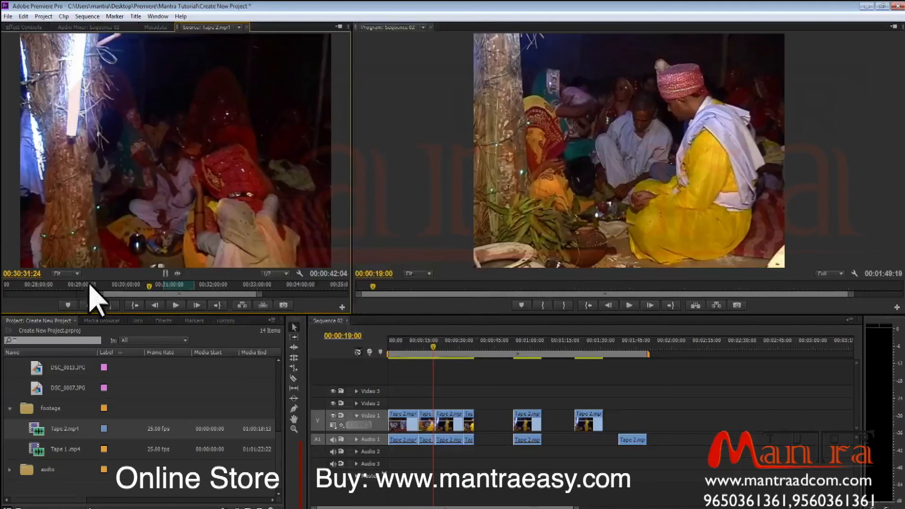
{"action": "left_click_drag", "start_coordinate": [149, 287], "coordinate": [317, 298]}
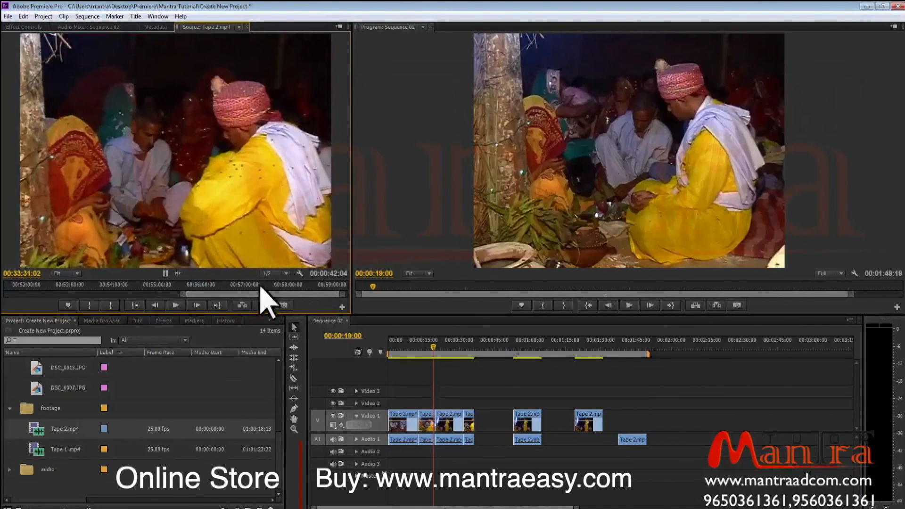
{"action": "left_click", "coordinate": [213, 283]}
{"action": "left_click_drag", "start_coordinate": [214, 284], "coordinate": [188, 284]}
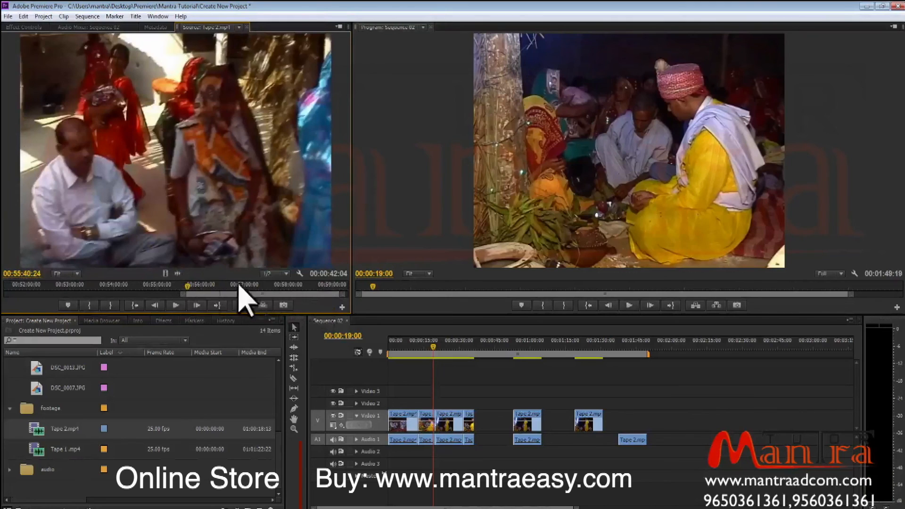
{"action": "left_click_drag", "start_coordinate": [258, 294], "coordinate": [141, 294]}
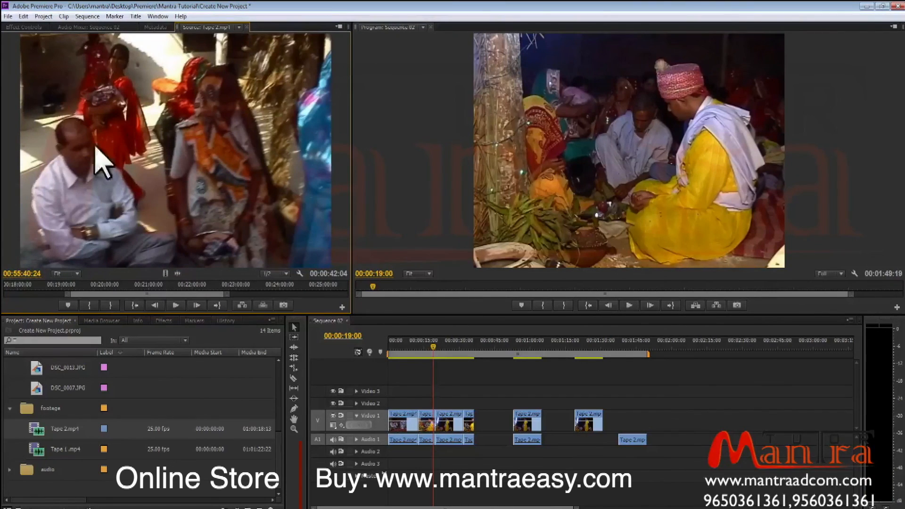
Turn on Safe Margins in the Source Monitor.
{"action": "left_click", "coordinate": [339, 26]}
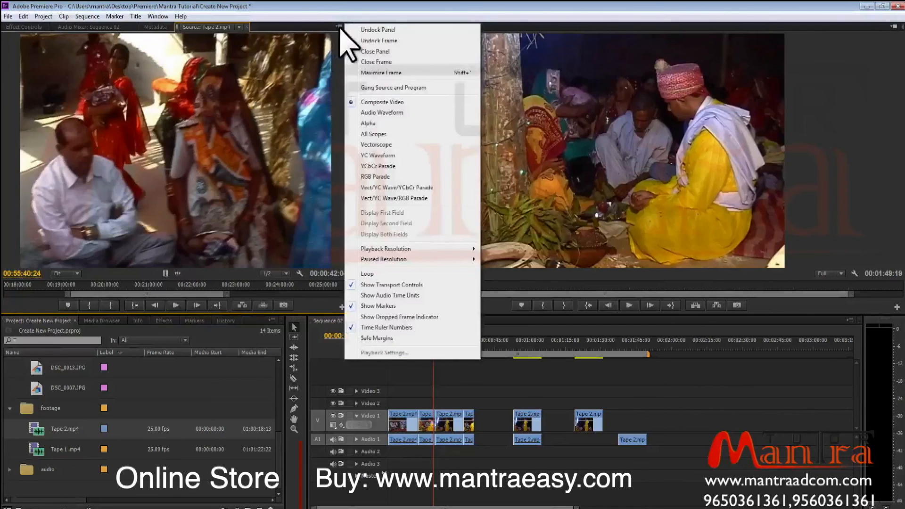
{"action": "left_click", "coordinate": [404, 338]}
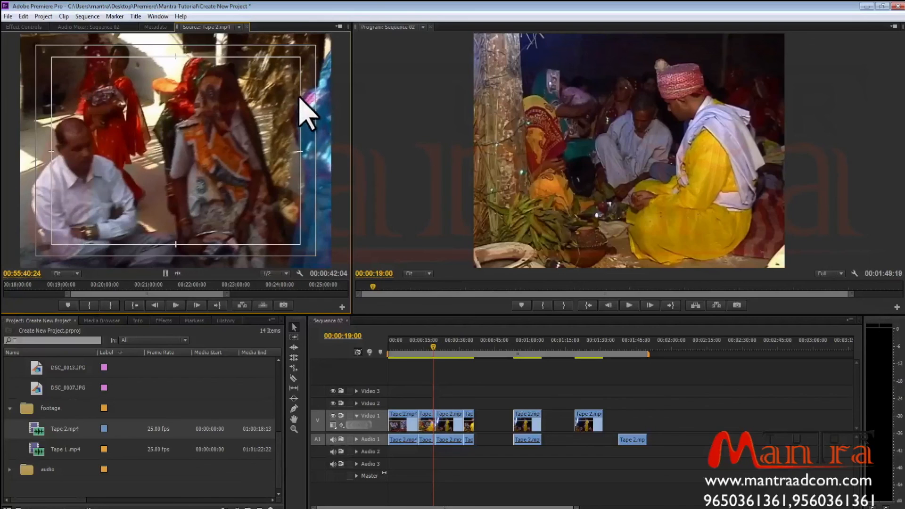
Open the Source Monitor's panel menu of display options.
{"action": "left_click", "coordinate": [340, 27]}
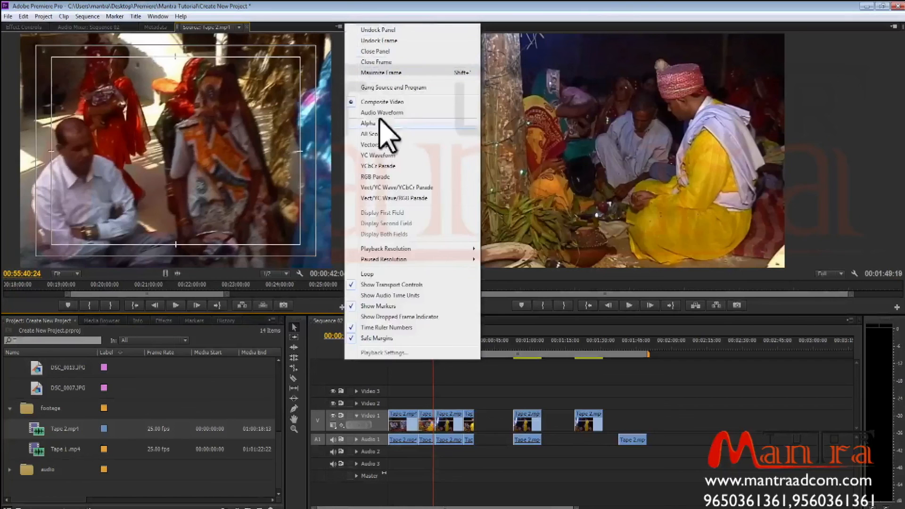